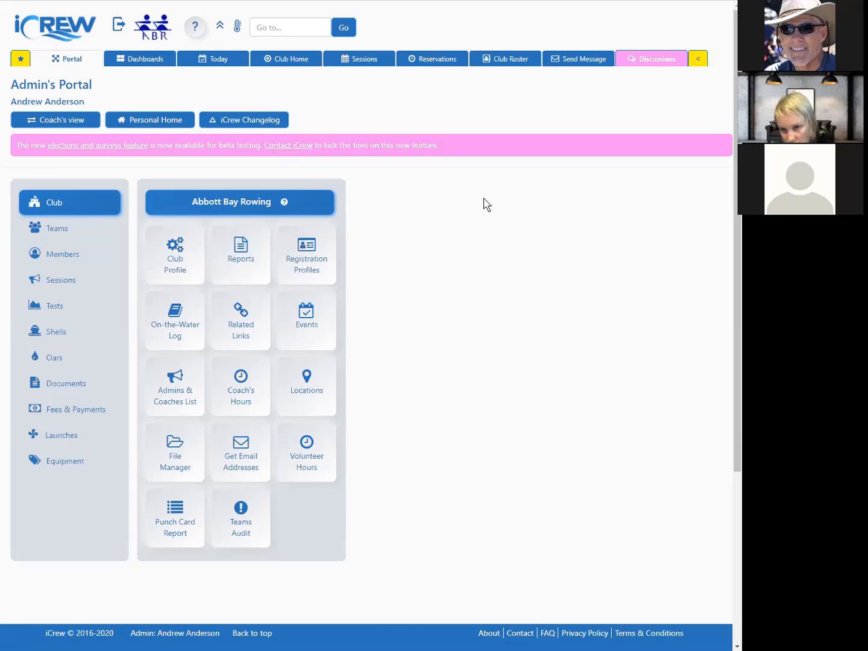
Step: Open the team roster of the Elections Committee team
click(78, 234)
click(226, 233)
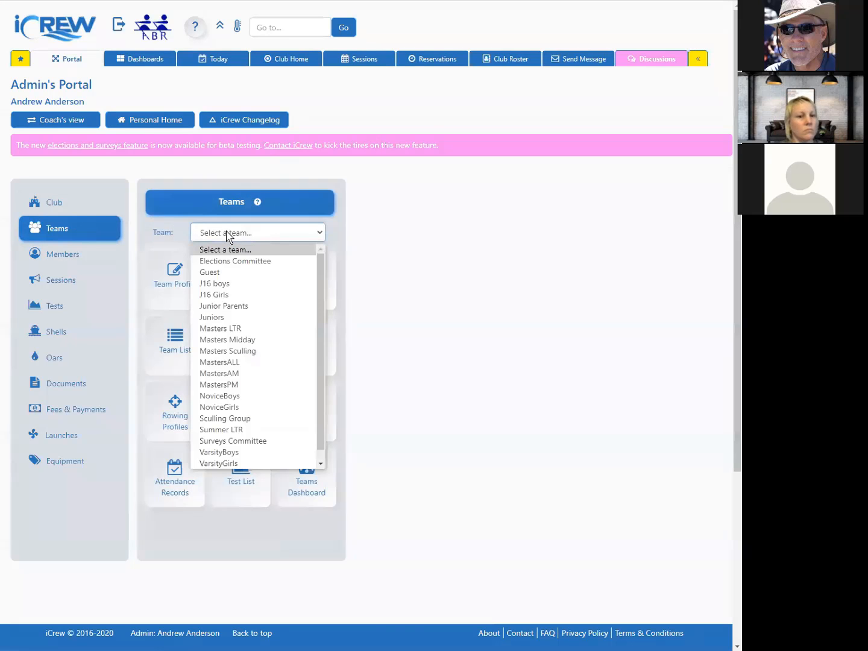
click(228, 261)
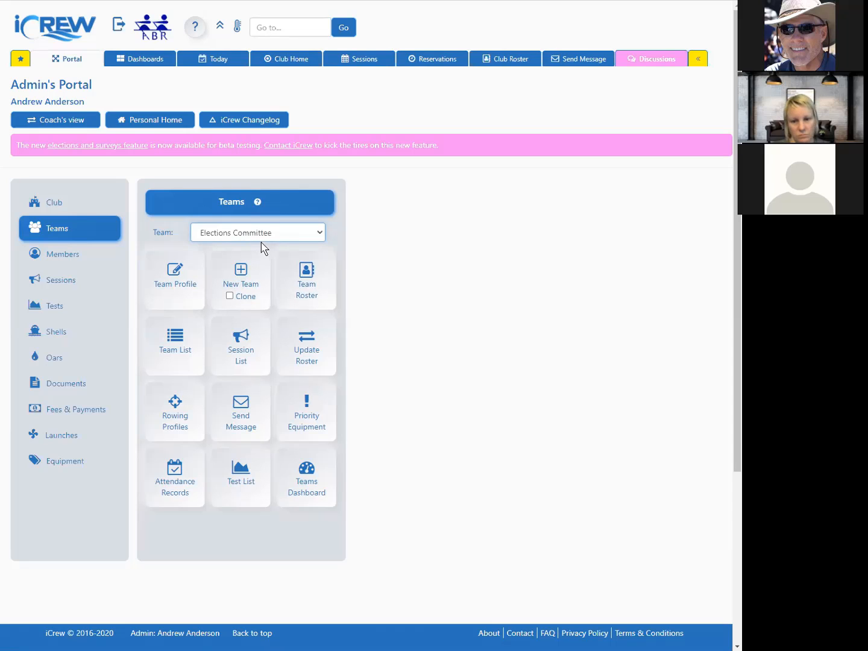
click(299, 270)
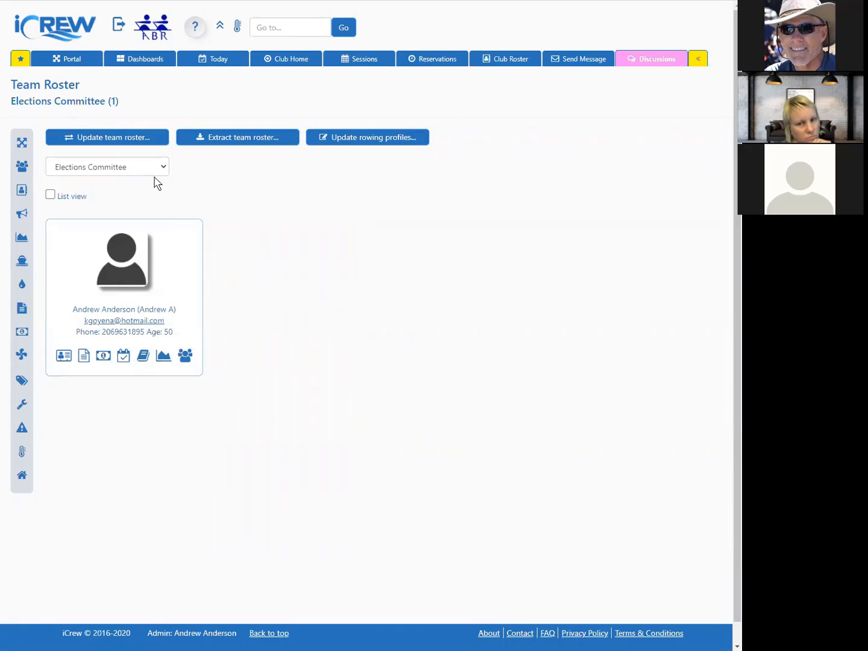
Step: Review the club profile settings, including the election and survey committee team assignments
click(52, 61)
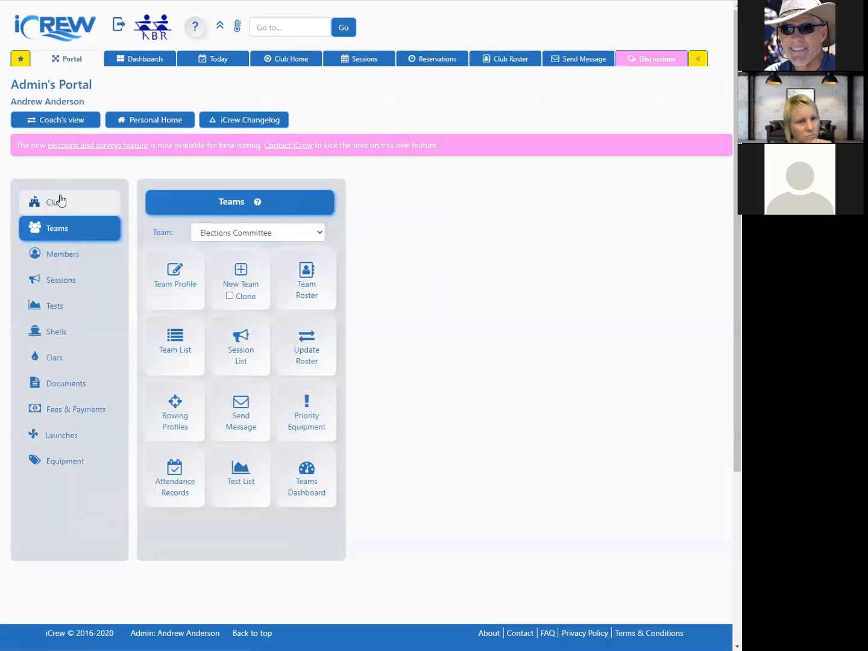
click(81, 197)
click(176, 252)
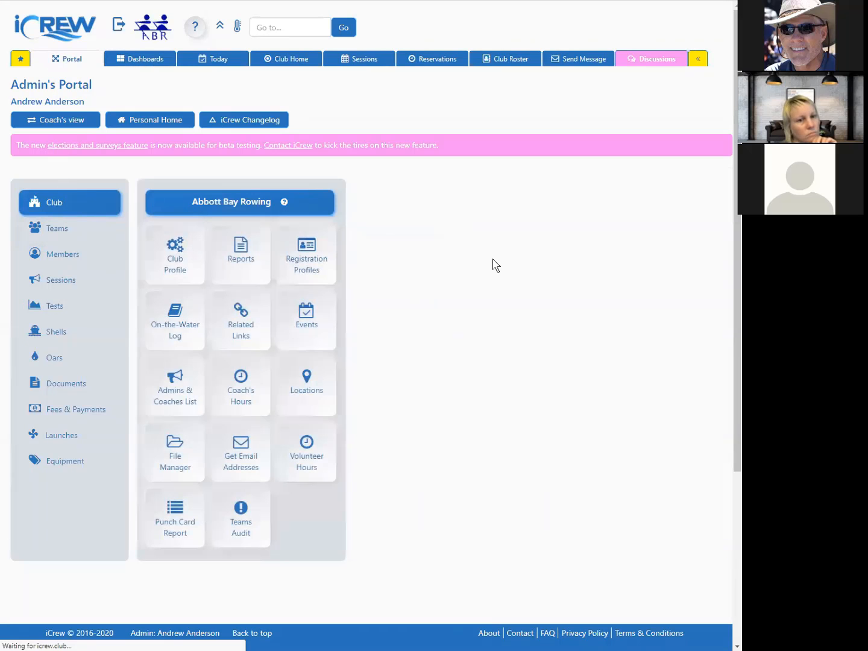
scroll(449, 280, down, 12)
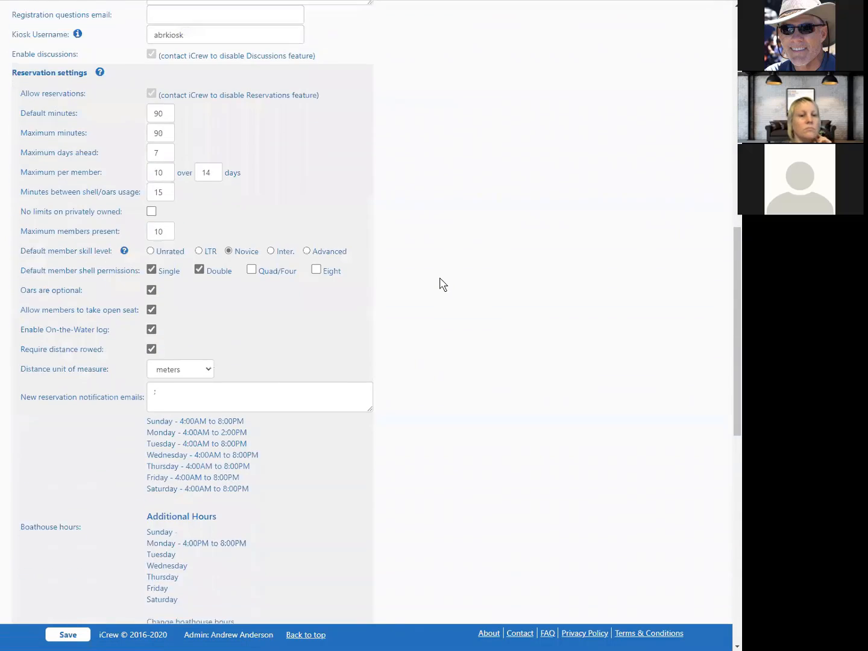
scroll(443, 283, down, 4)
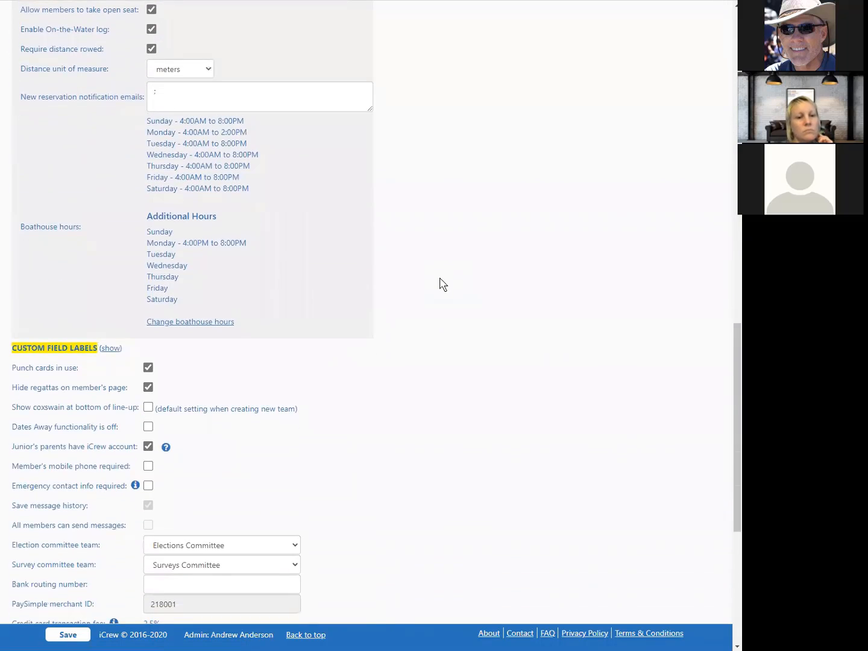
scroll(444, 285, down, 3)
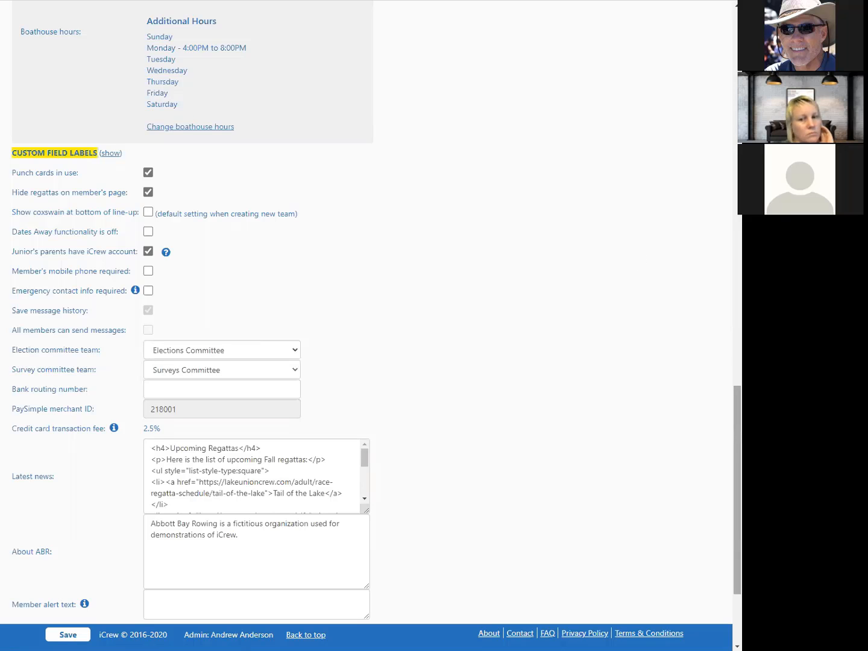
drag(737, 482, 738, 106)
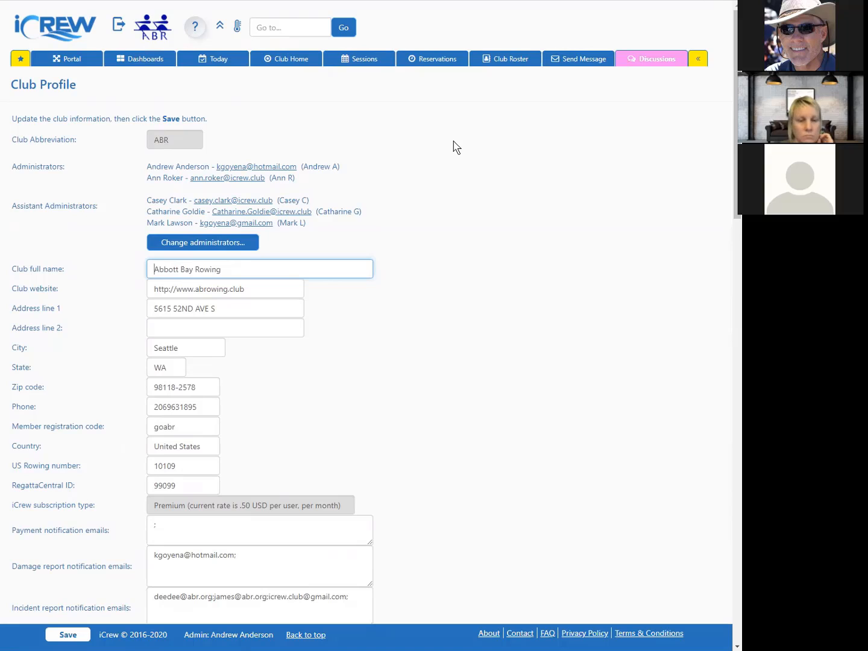
Step: Start a new club election from the Elections & Surveys page and name it 2021 Junior Elections
click(286, 62)
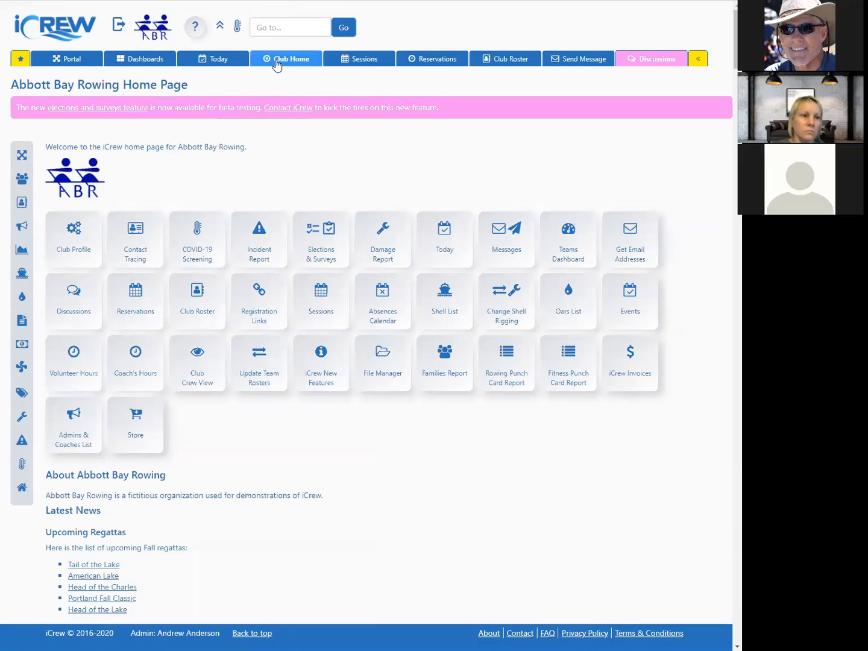
click(326, 237)
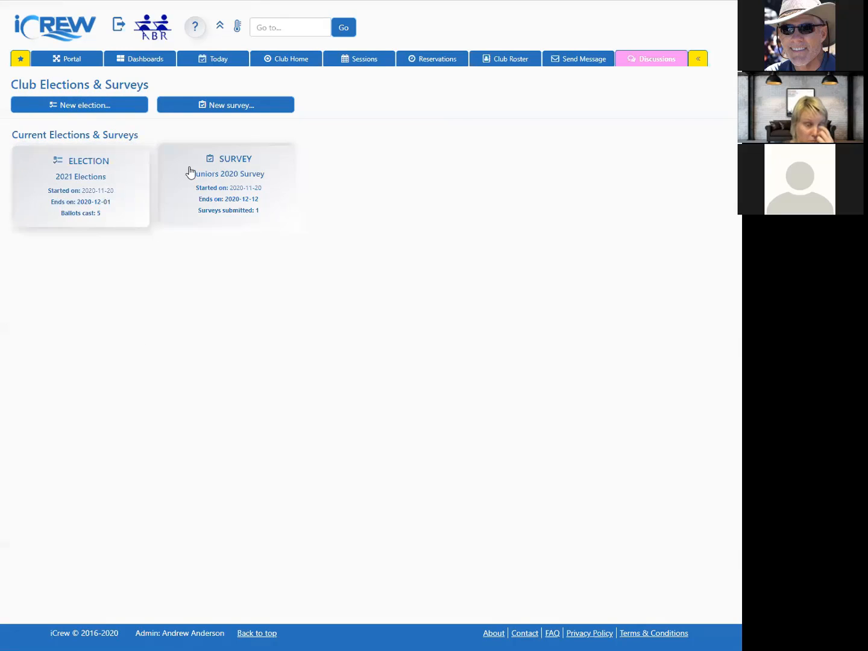
click(123, 109)
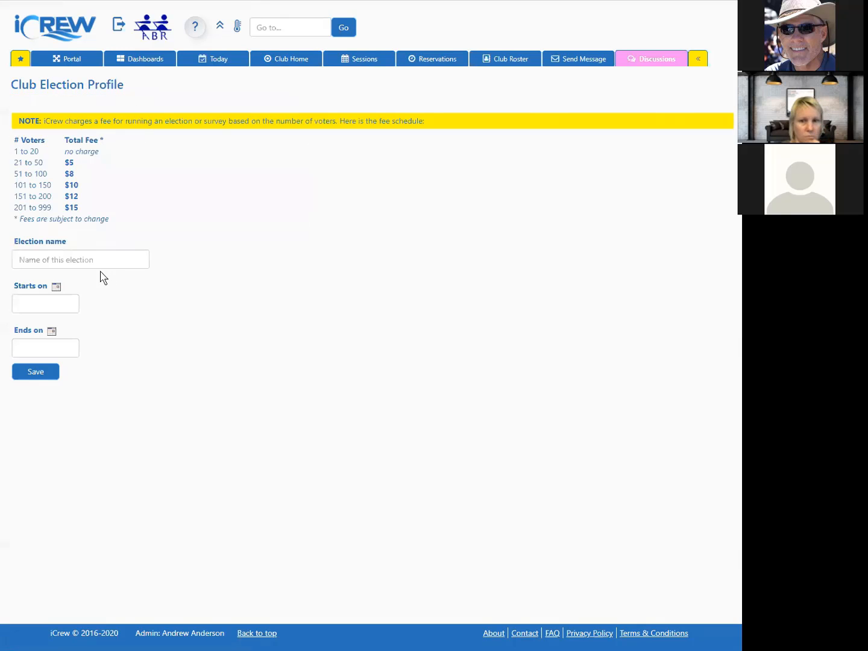
click(100, 259)
text(2021 Junior)
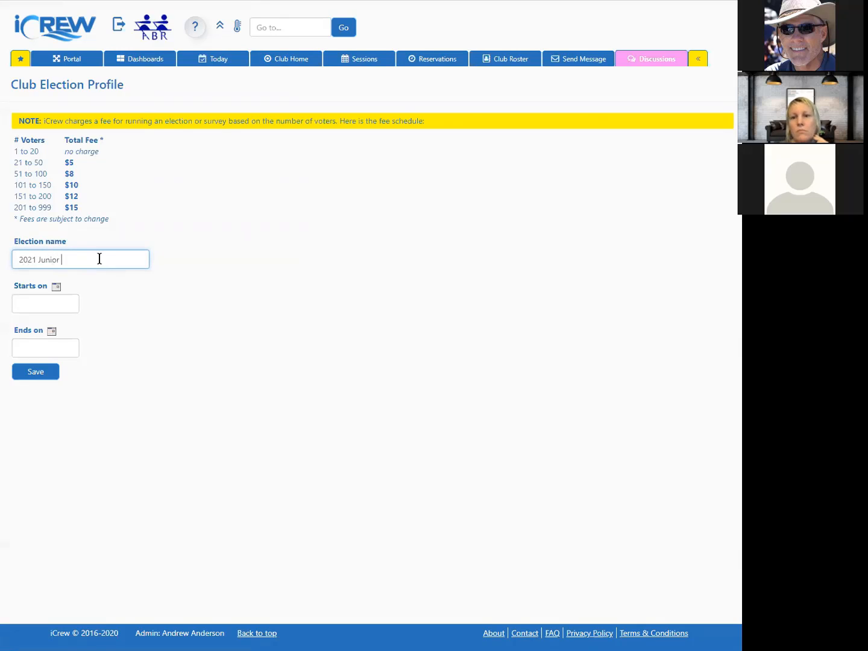
text( Elections)
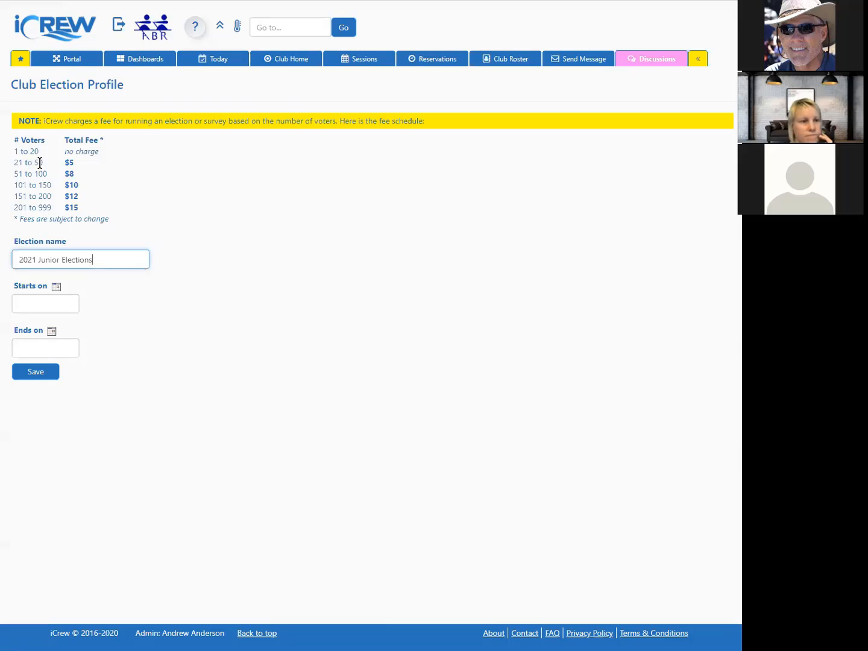
double_click(69, 163)
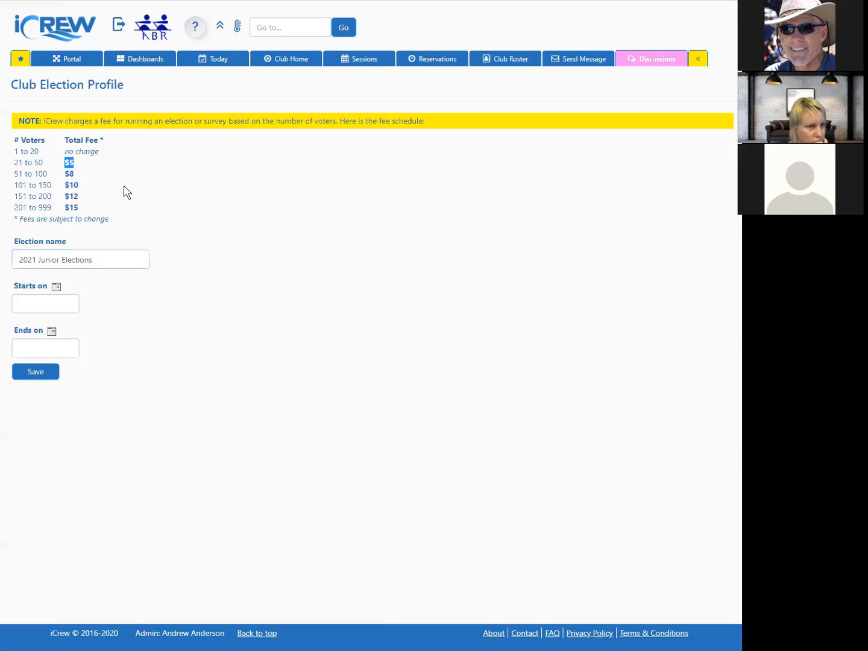
double_click(69, 207)
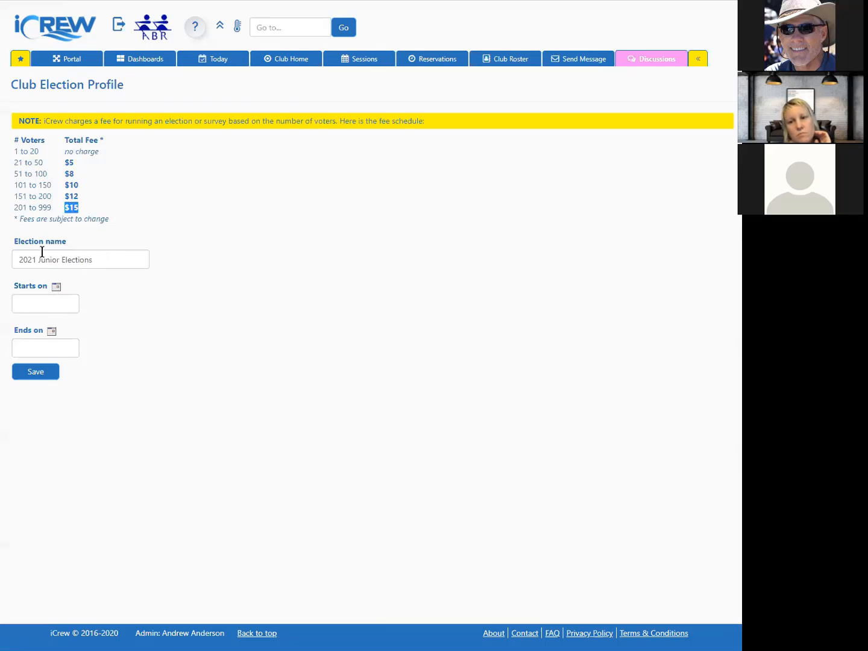
Step: Set the election to start on 2020-11-23 and end on 2020-12-04, then save it
click(56, 288)
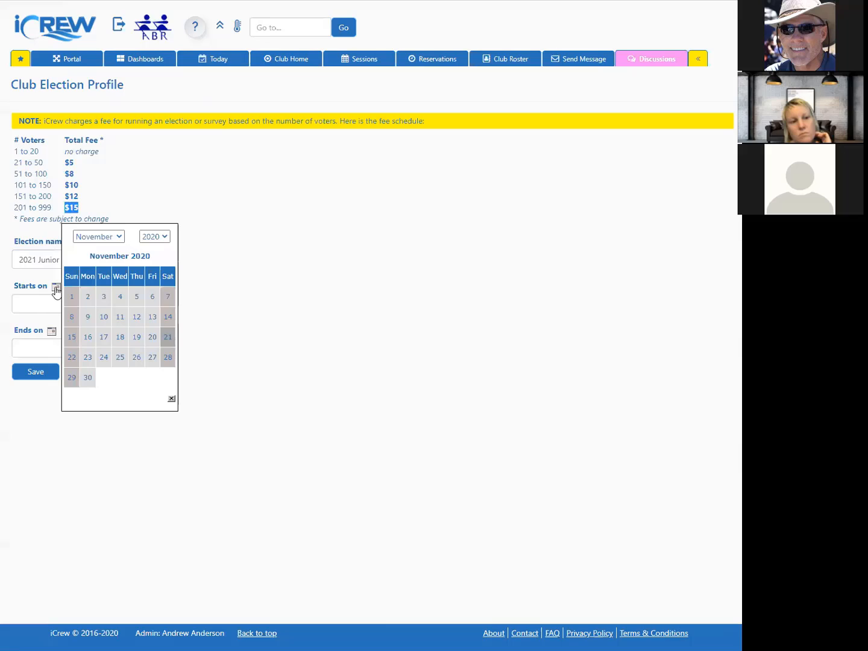
click(88, 357)
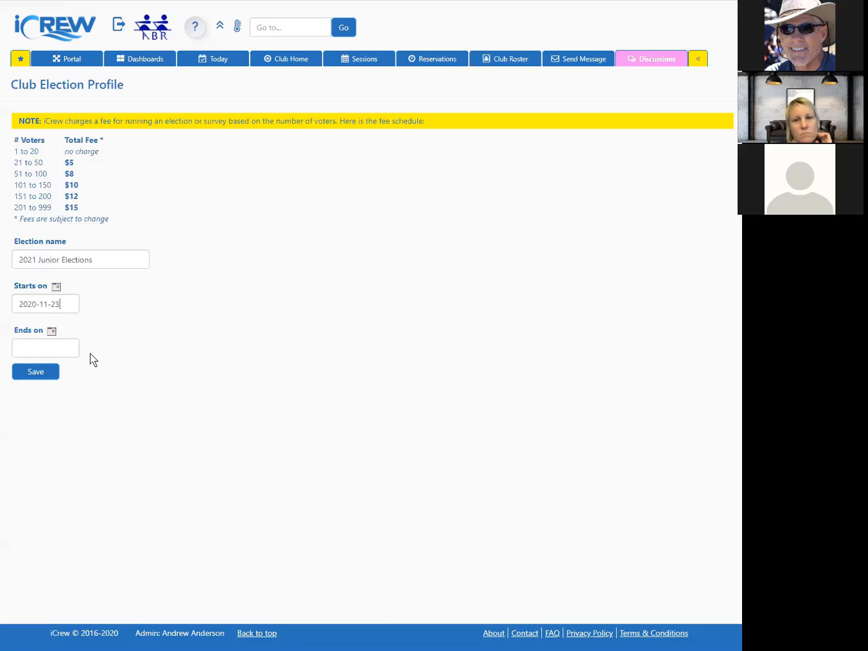
click(52, 331)
click(111, 285)
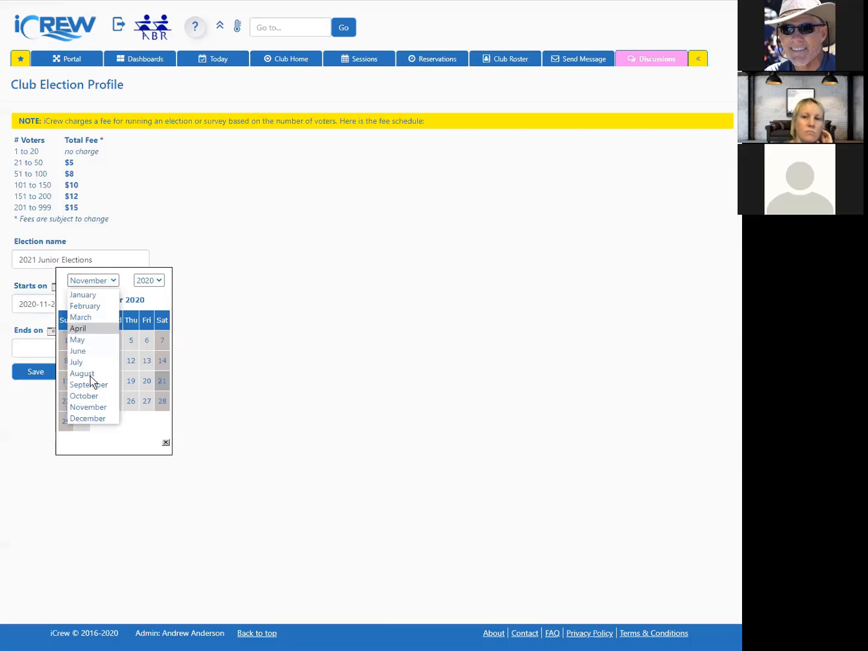
click(90, 419)
click(145, 342)
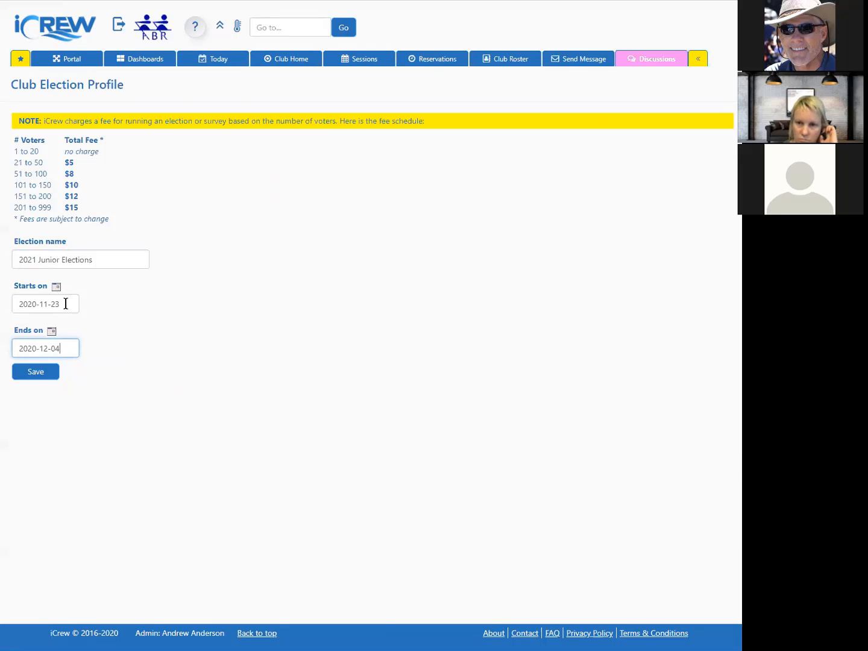
click(36, 372)
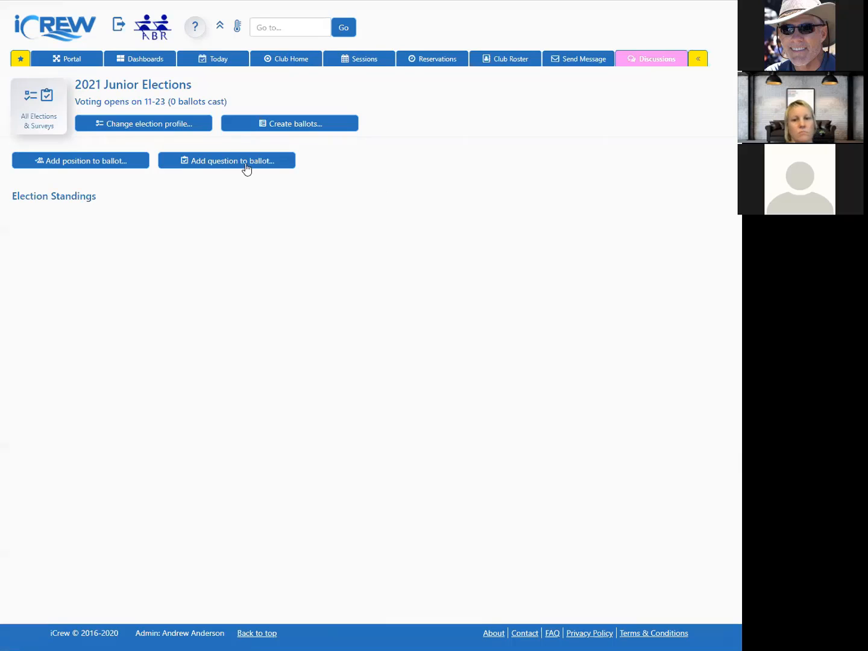
Step: Add a Team Captain position to the ballot and add three club members as its candidates
click(111, 167)
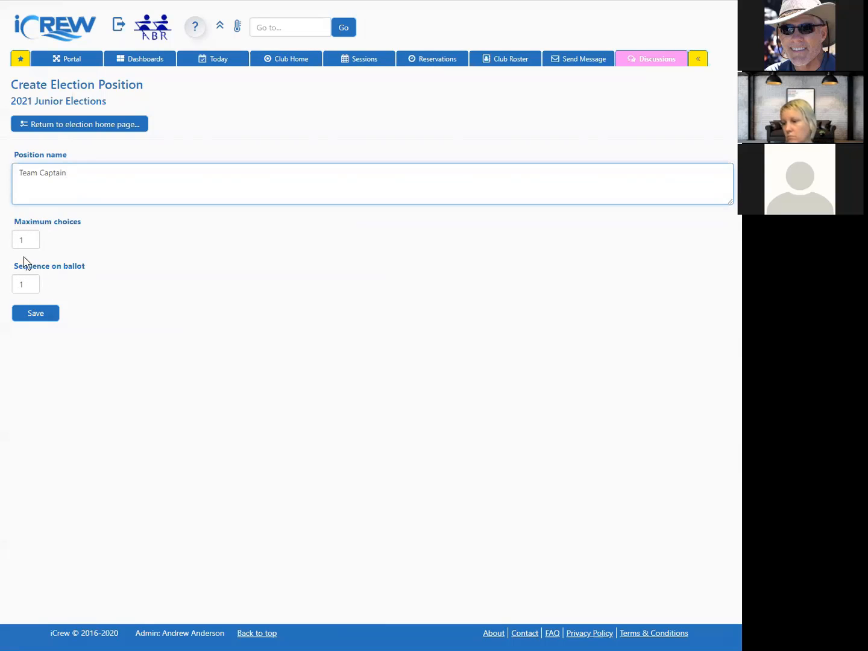
click(37, 312)
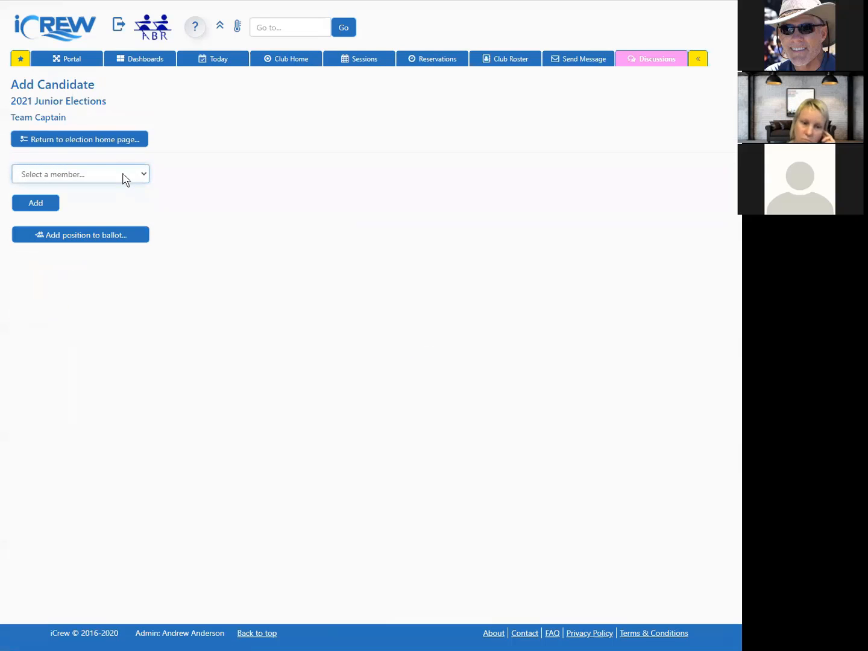
click(124, 176)
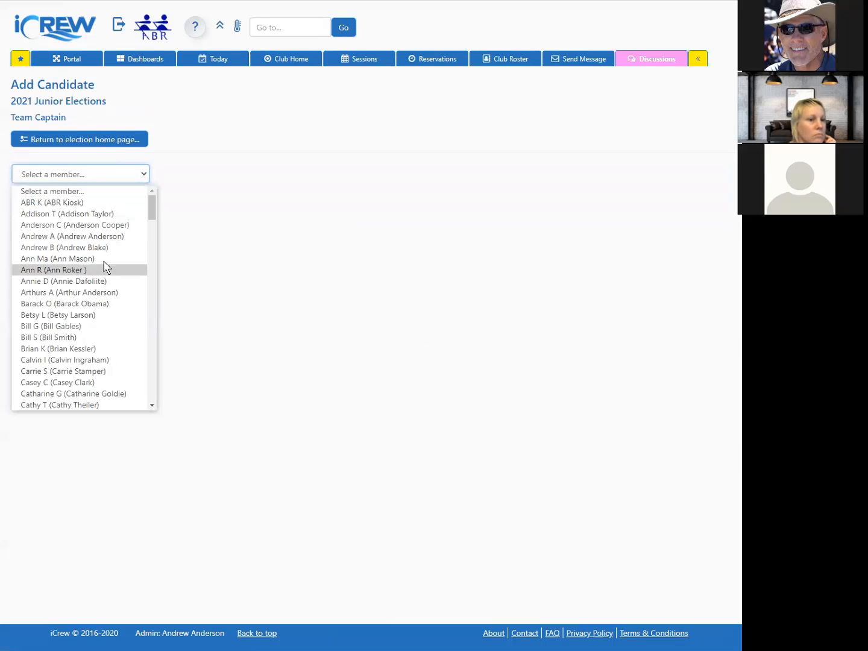
click(94, 315)
click(51, 202)
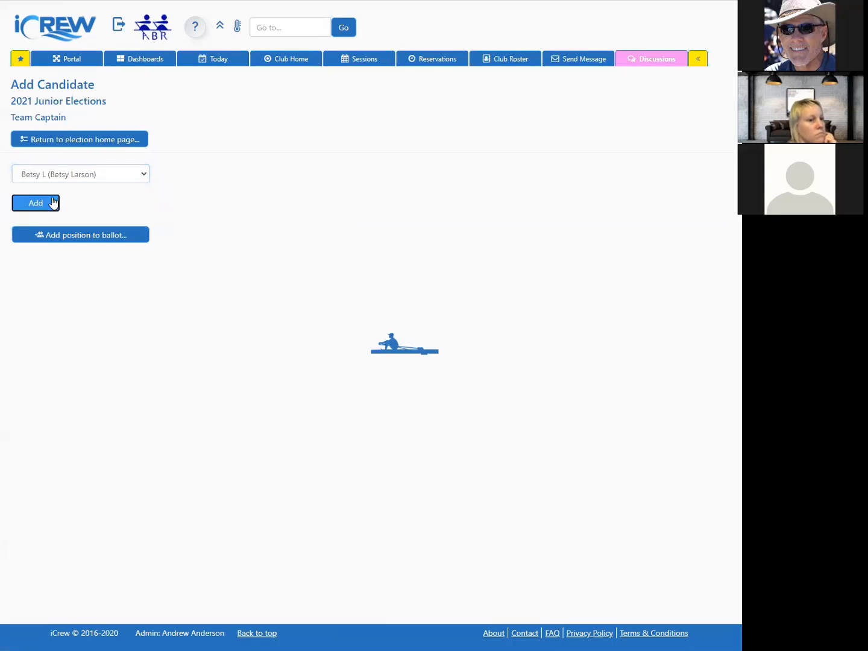
click(85, 175)
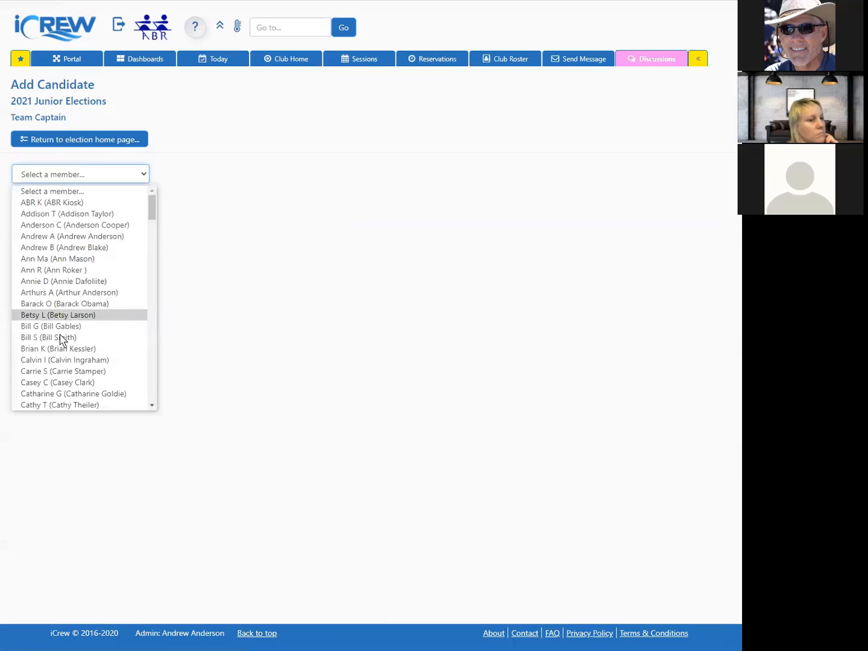
click(59, 382)
click(55, 208)
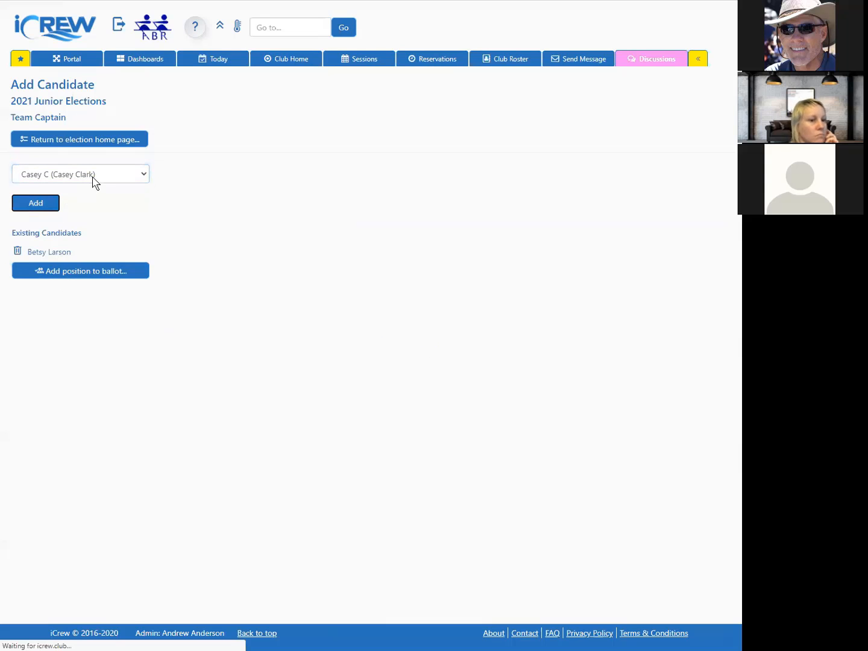
click(91, 177)
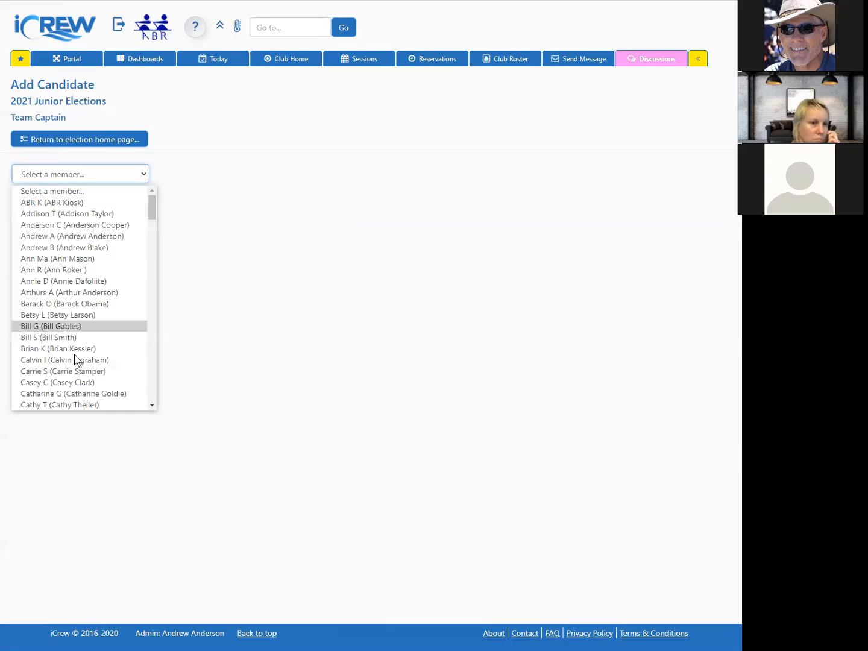
click(76, 404)
click(56, 206)
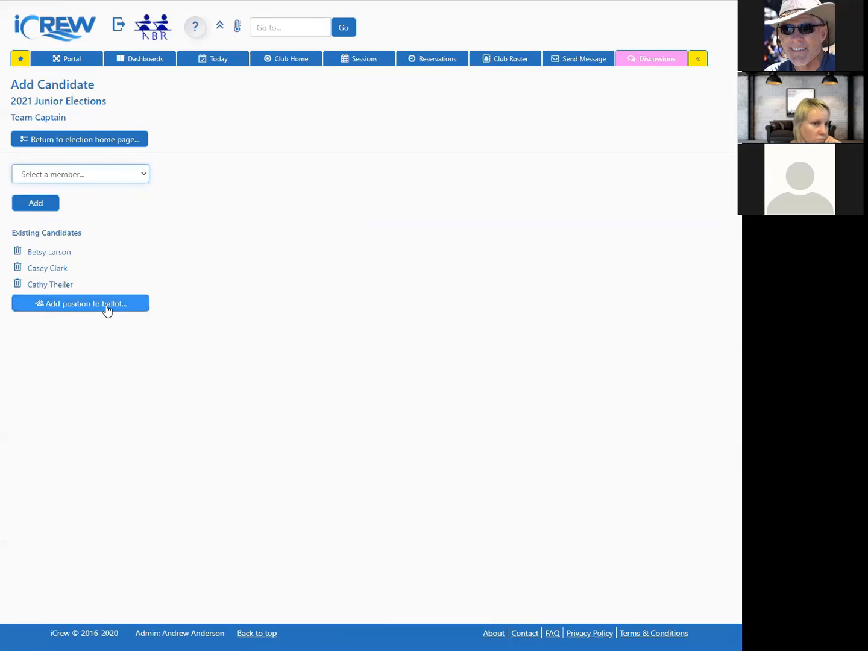
Step: Add an Events Coordinator position at ballot sequence 2 and add two club members as its candidates
click(107, 311)
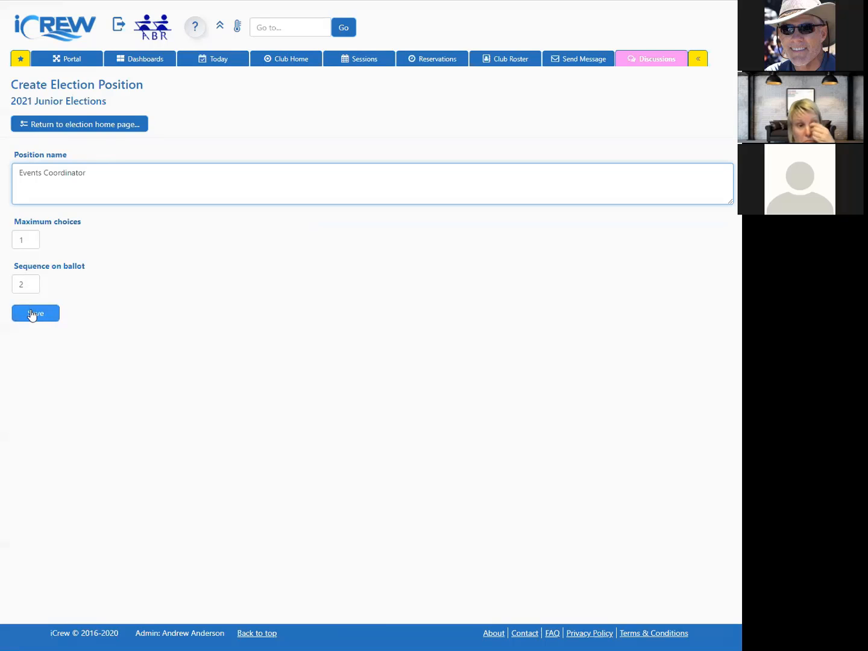
click(33, 314)
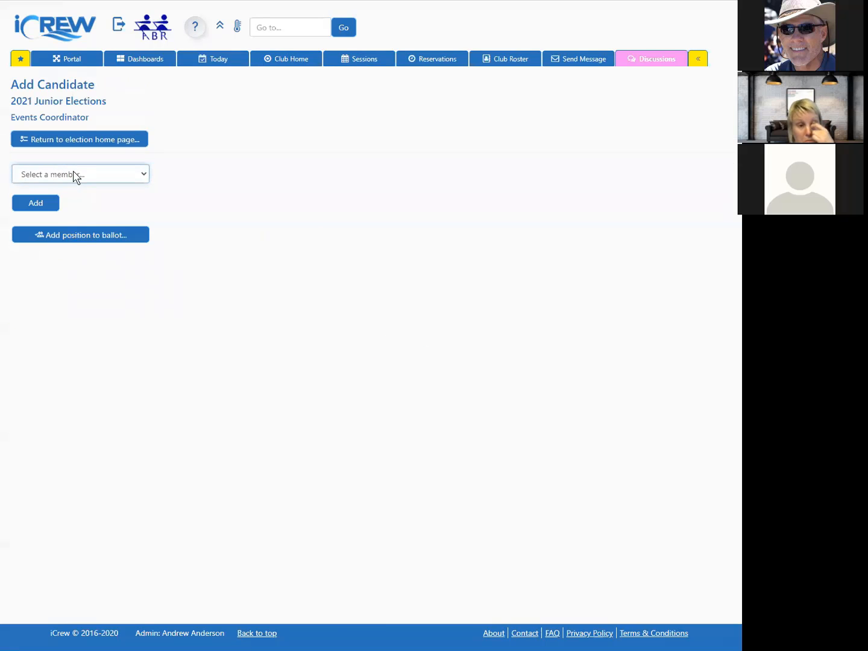
click(74, 175)
scroll(106, 321, down, 9)
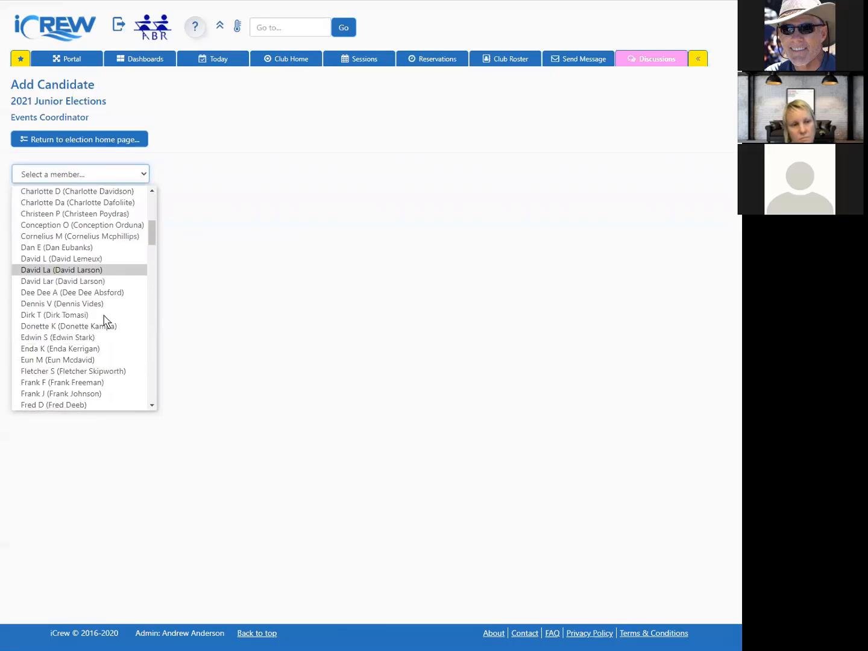
click(106, 320)
click(53, 201)
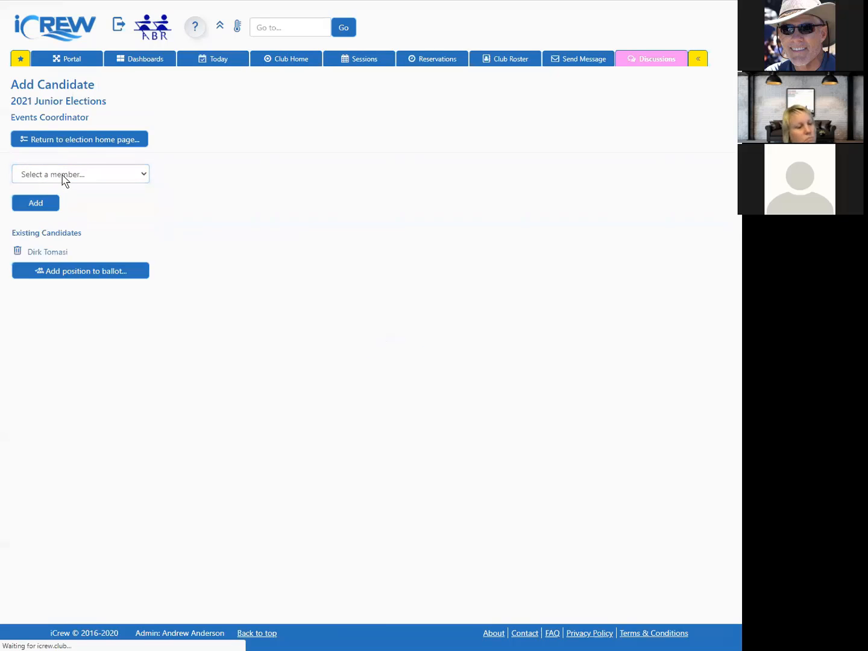
click(62, 177)
scroll(79, 361, down, 8)
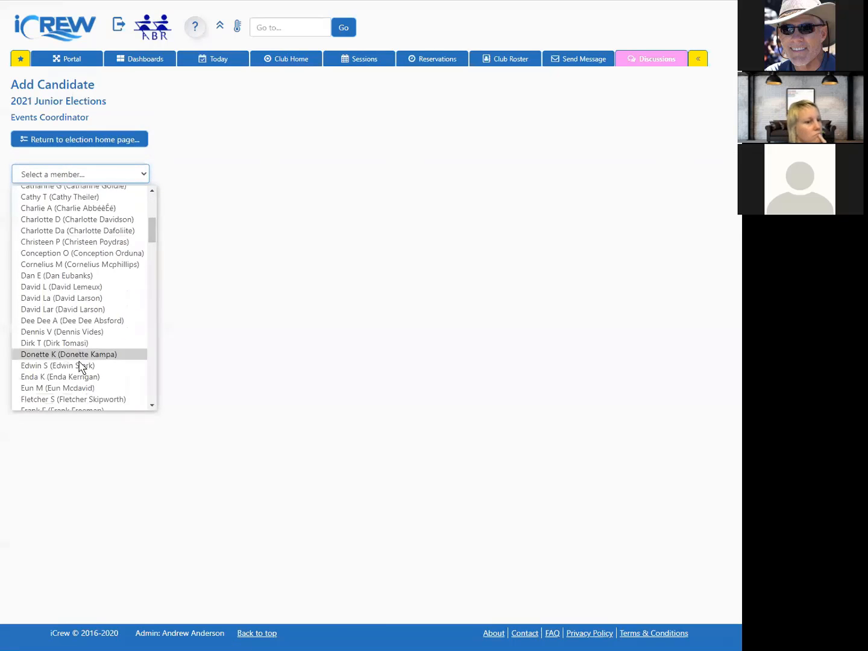
click(78, 361)
click(36, 202)
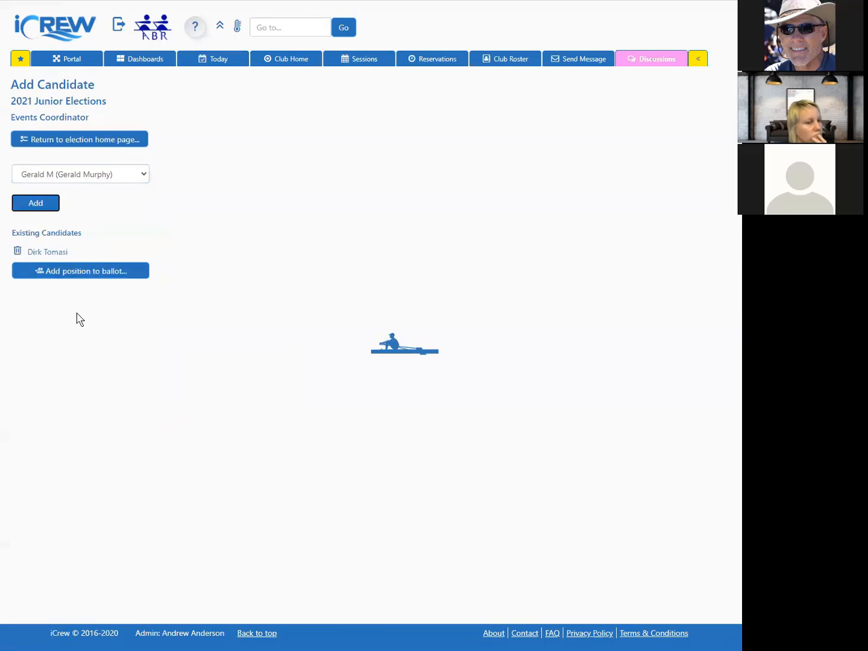
Step: Add the ballot question What is your favorite thing about rowing at ABR? with a text response answer and save it
click(103, 139)
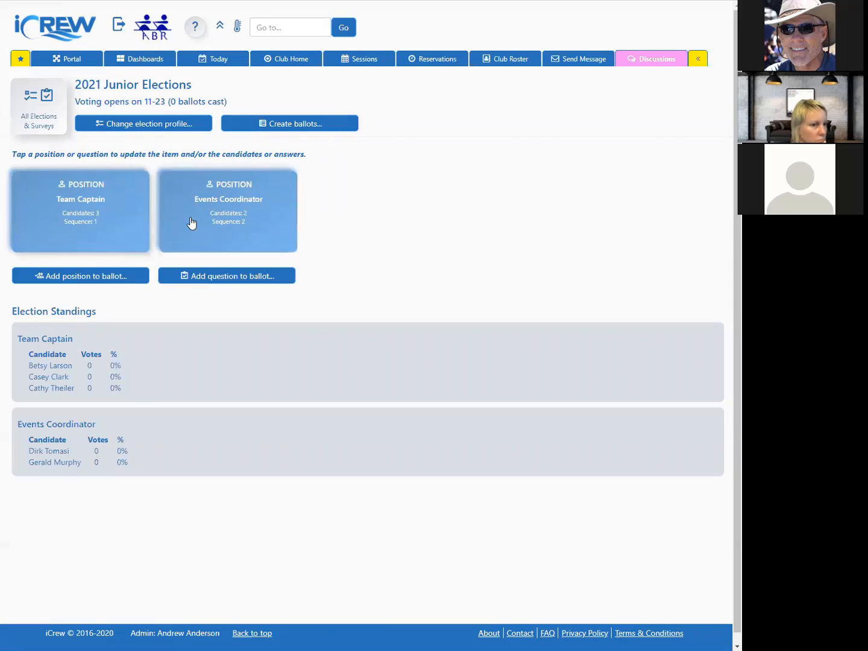
click(211, 278)
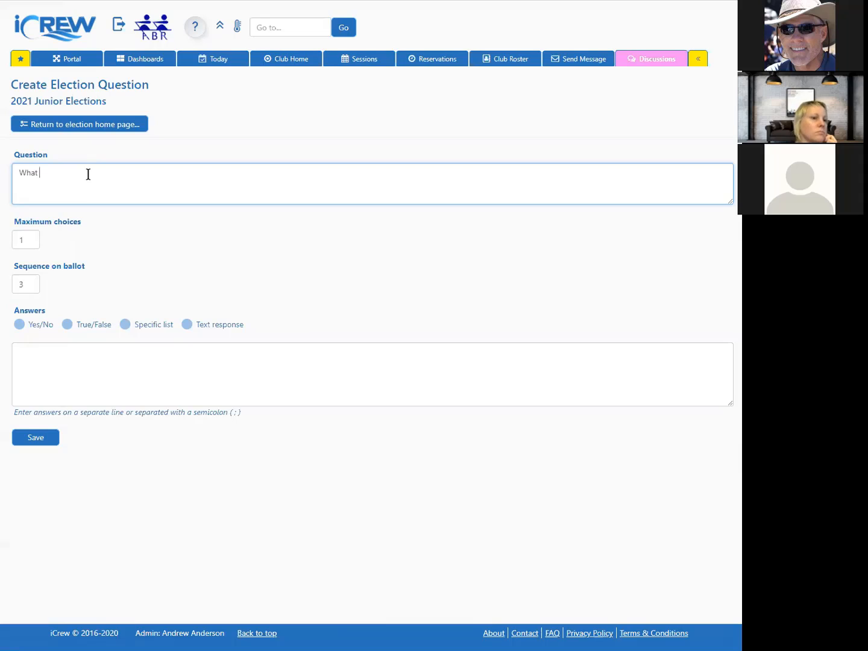
text(What is your favorite thing about rowing at ABR?)
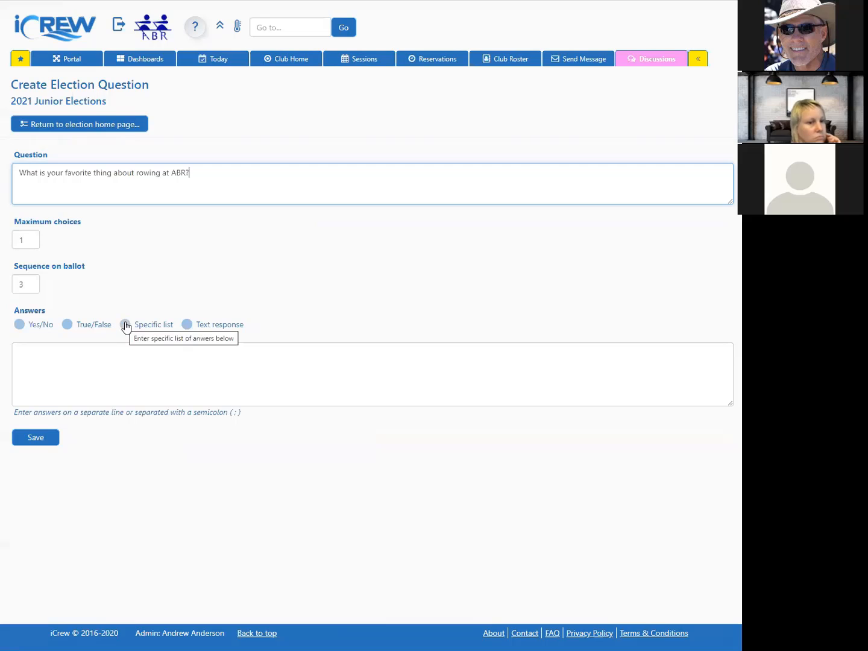
click(187, 328)
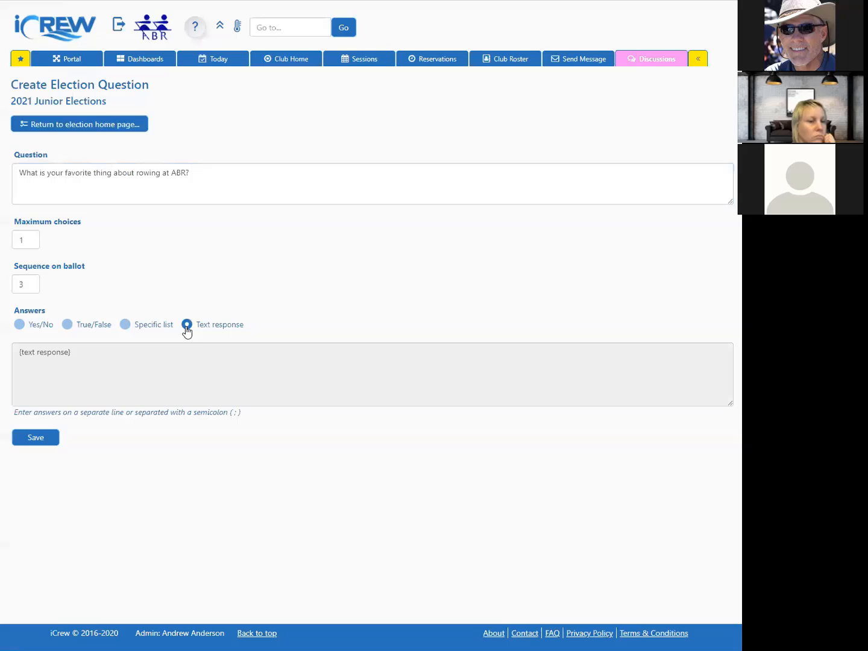
click(35, 438)
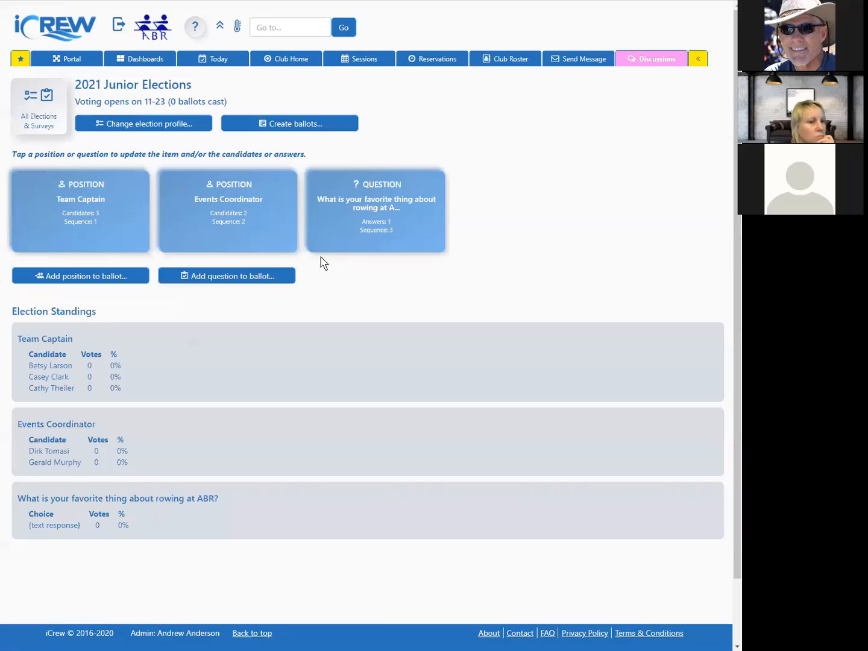
Step: Add the question What is your favorite color? with a specific list of answers Blue, Green, Yellow and Red, and save it
click(261, 278)
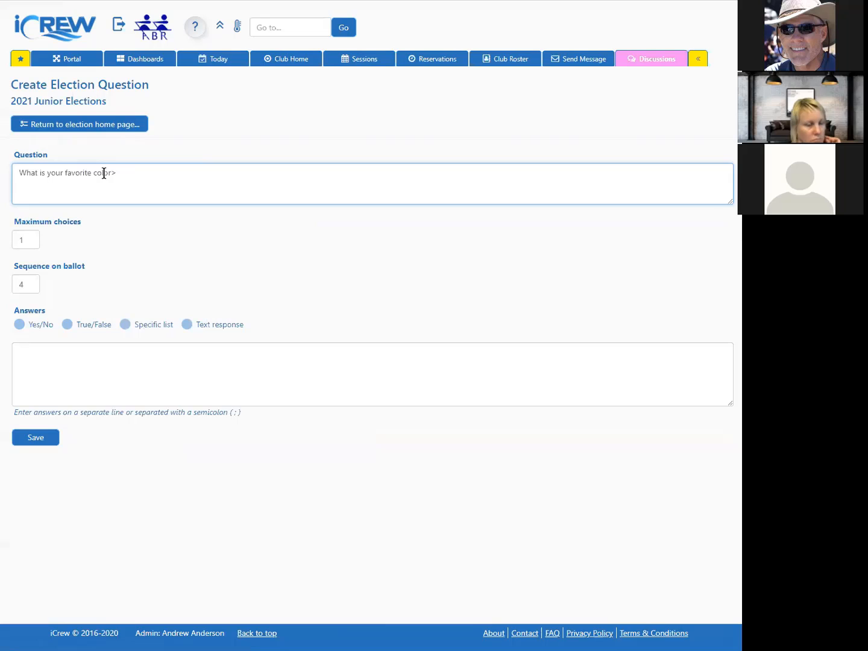
click(125, 324)
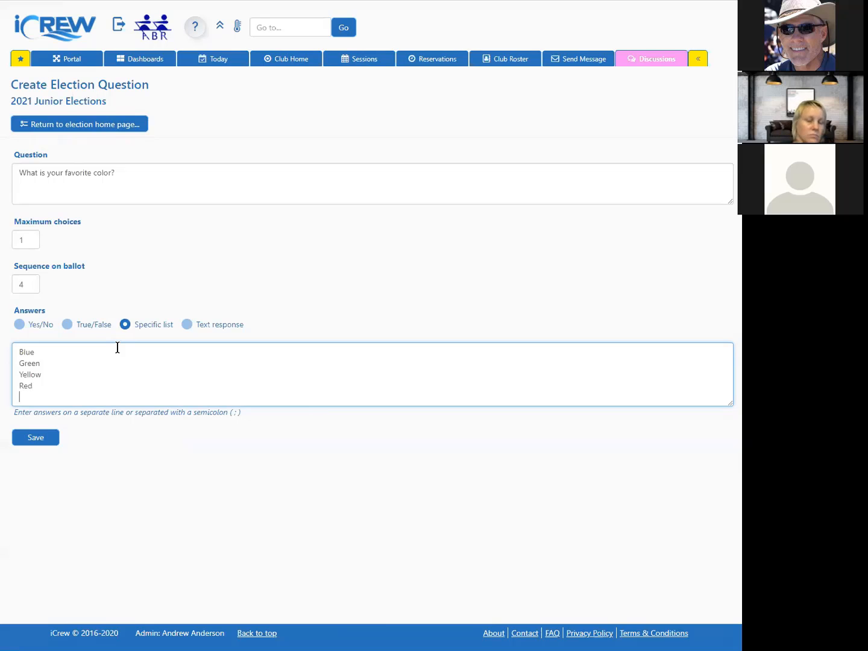
click(53, 438)
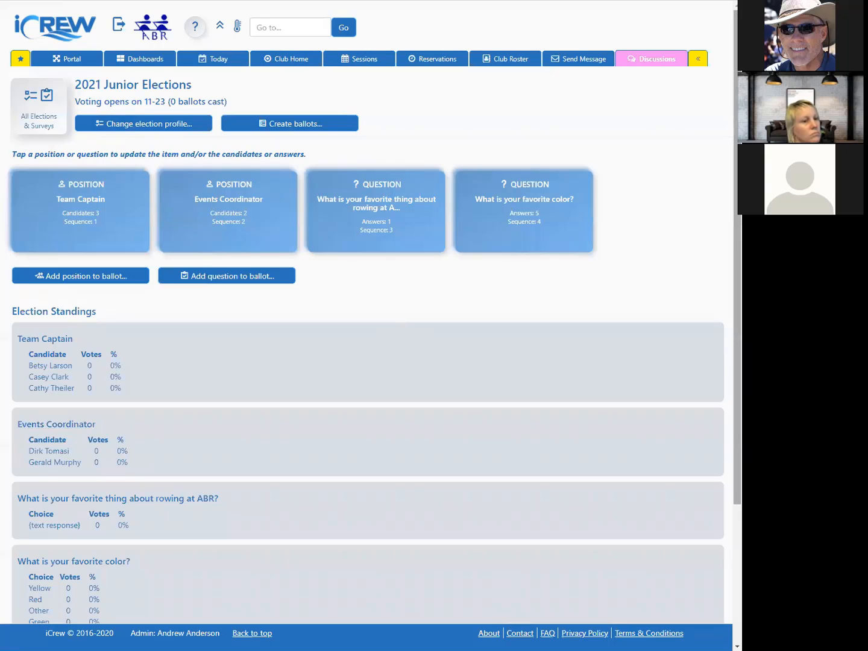
Step: Create ballots for the election for all members of the Juniors team
scroll(374, 312, down, 1)
scroll(374, 314, down, 3)
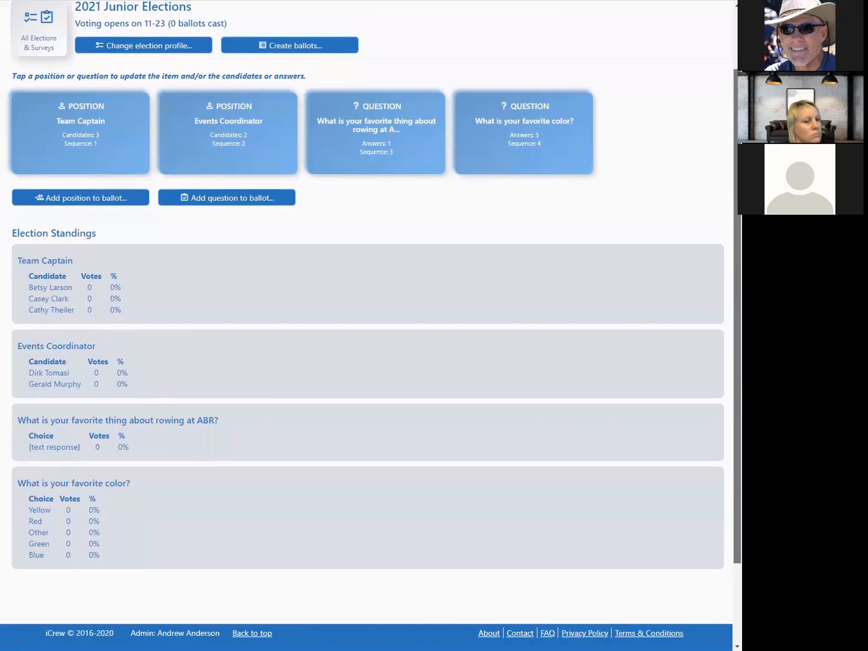
scroll(396, 79, up, 2)
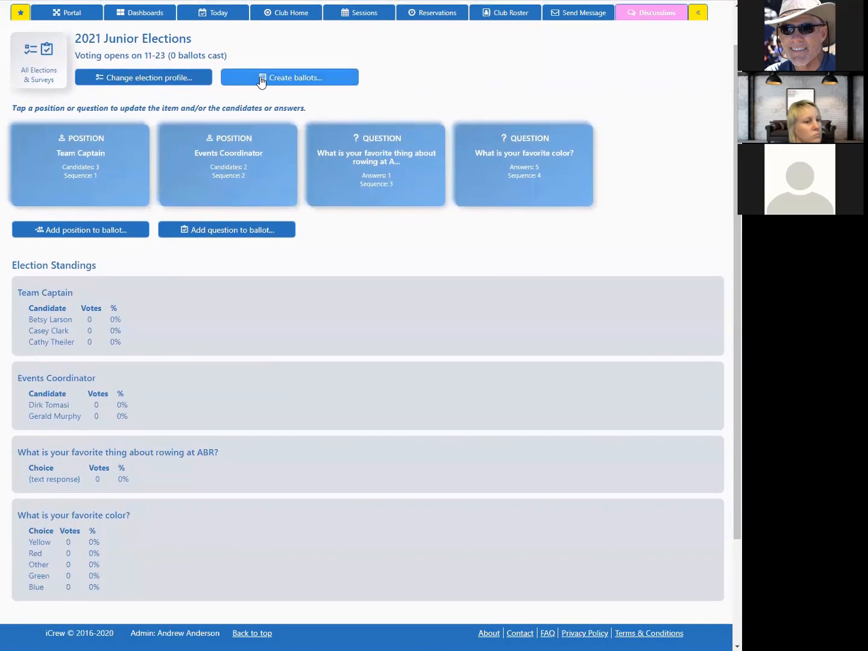
click(291, 84)
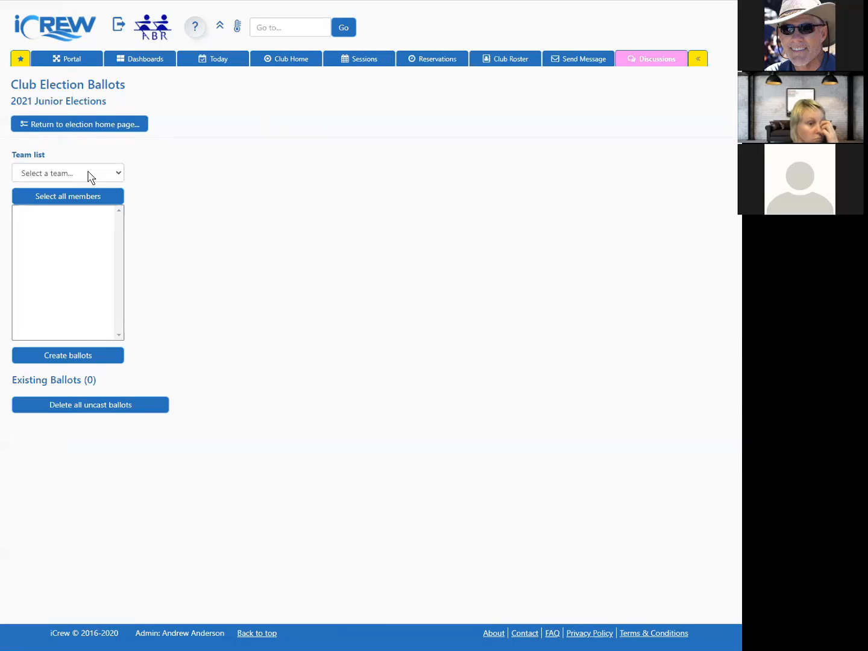
click(89, 176)
click(48, 269)
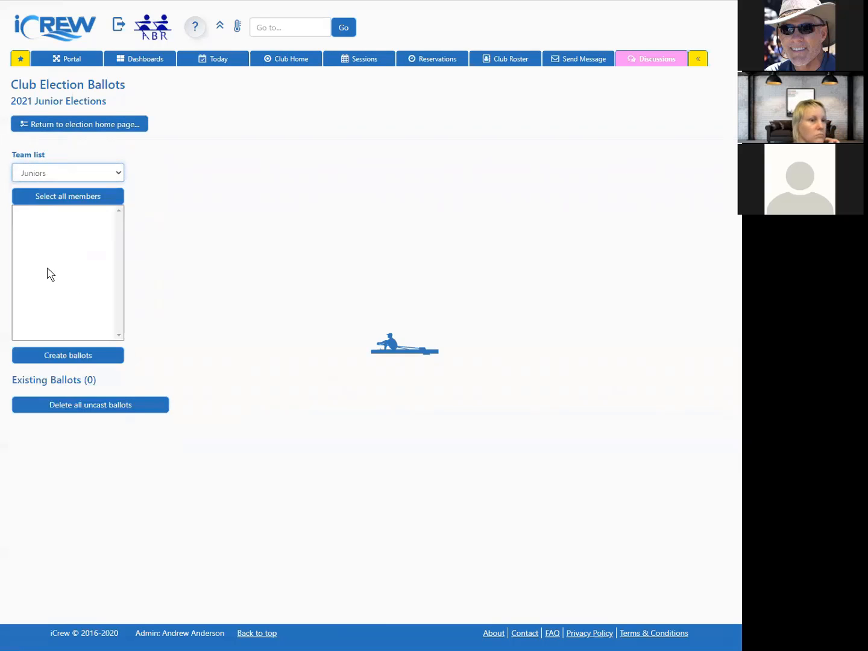
click(83, 198)
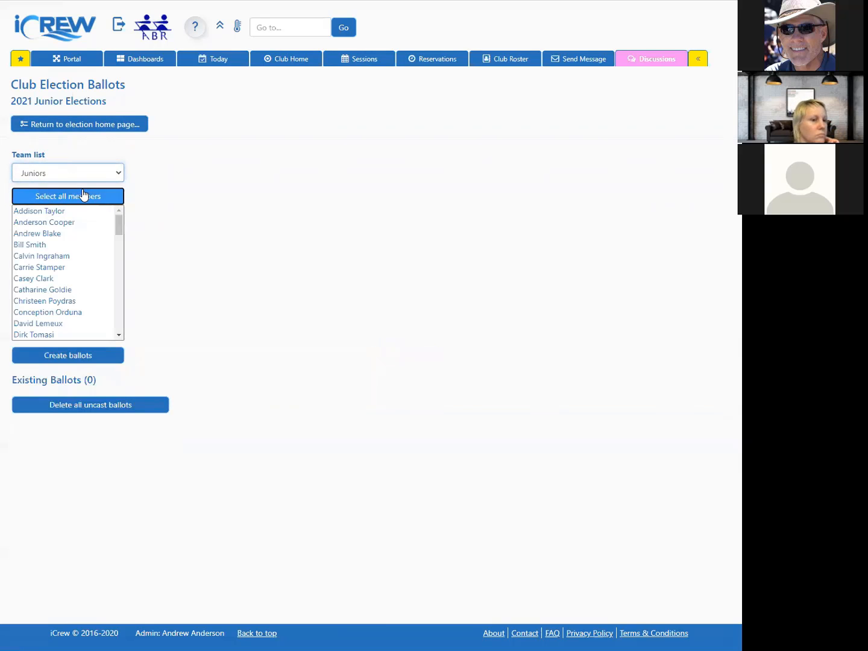
click(80, 356)
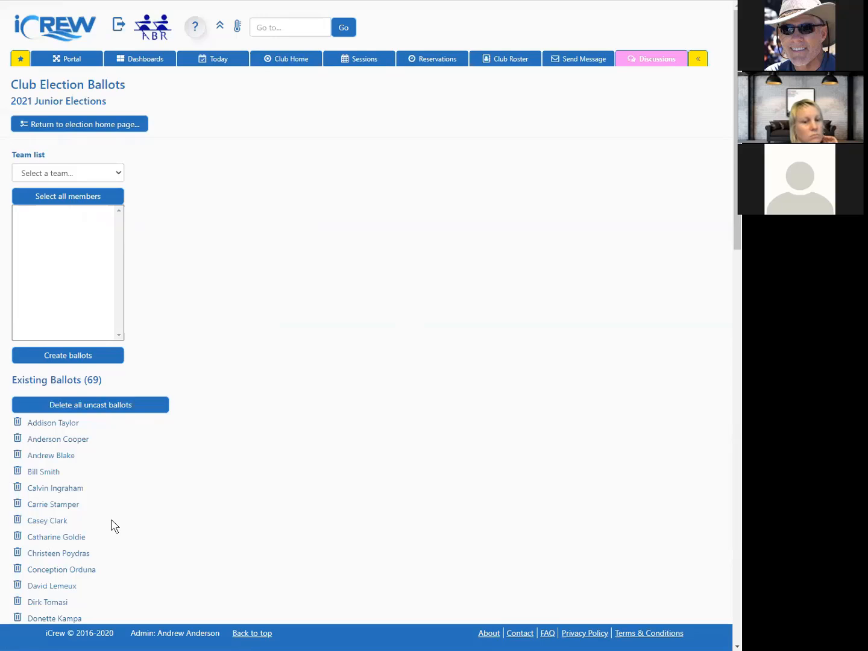
Step: Log out of the admin account and log on as a club member using saved account credentials
click(117, 131)
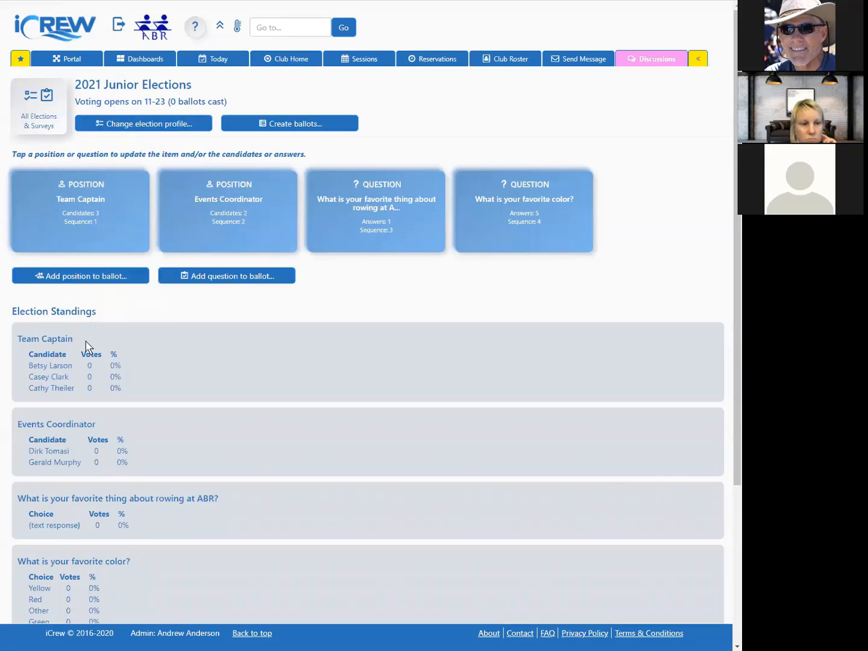
scroll(90, 346, down, 3)
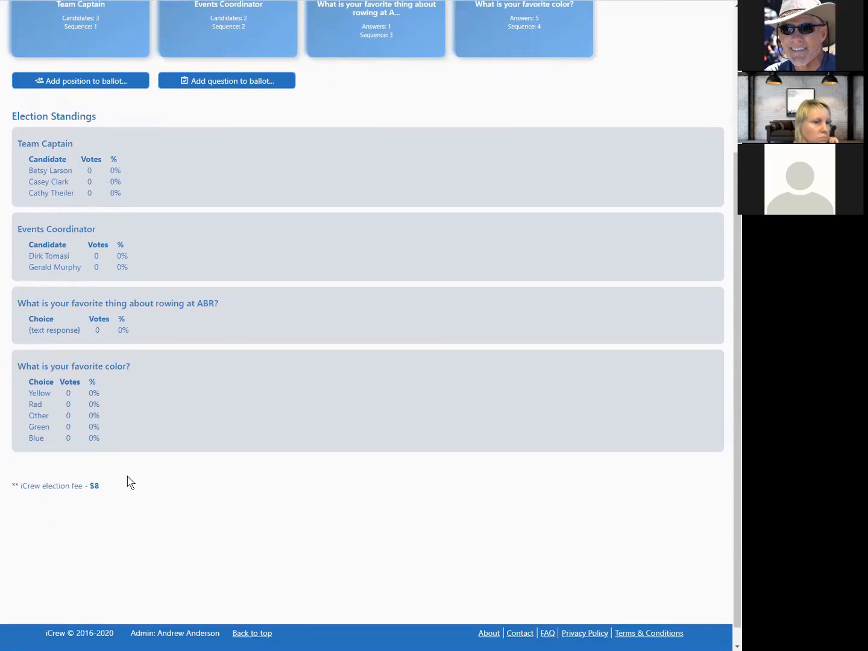
scroll(130, 479, up, 3)
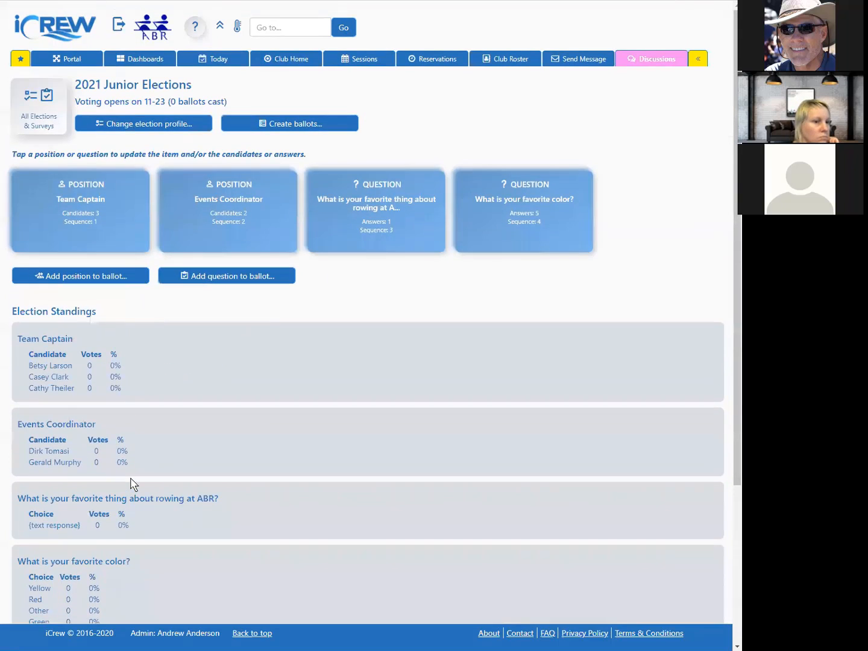
click(120, 28)
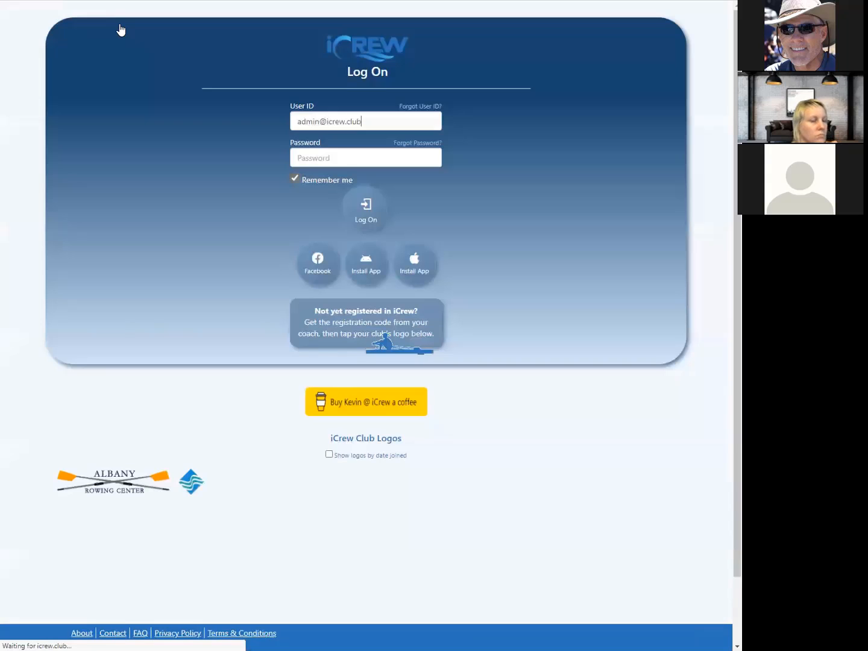
click(362, 117)
click(365, 117)
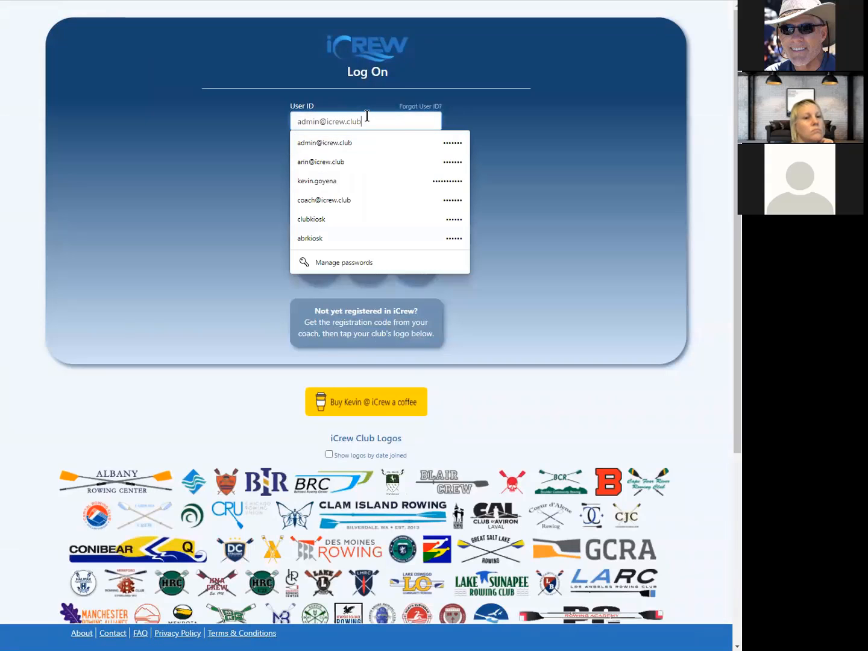
click(335, 166)
click(366, 209)
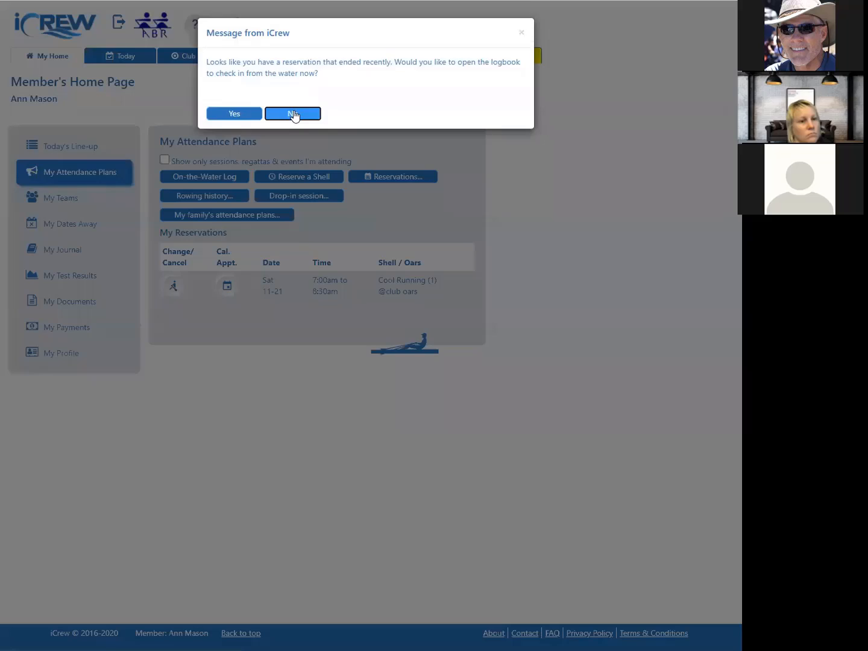
Step: Open the current 2021 Elections ballot from the club's Elections & Surveys page
click(294, 115)
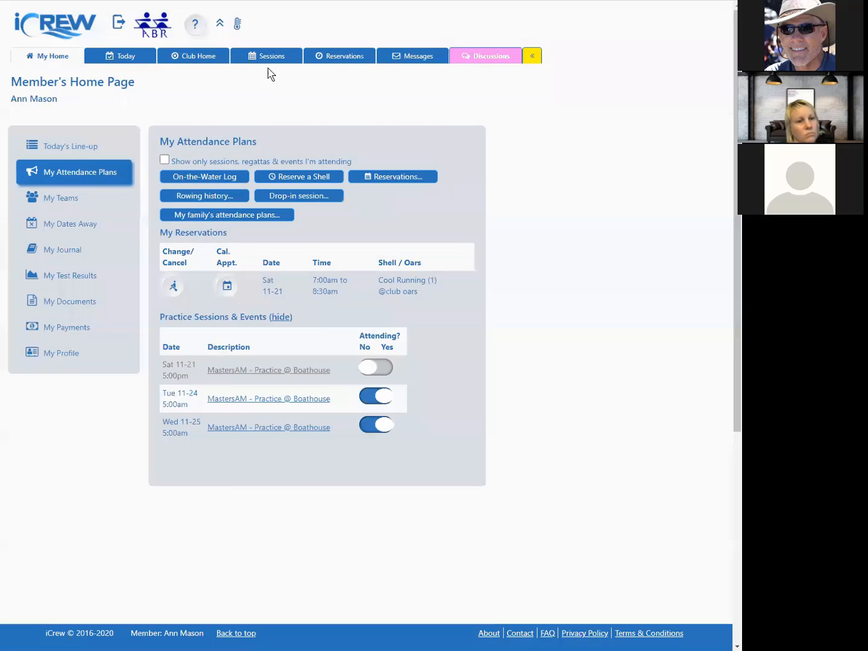
click(209, 58)
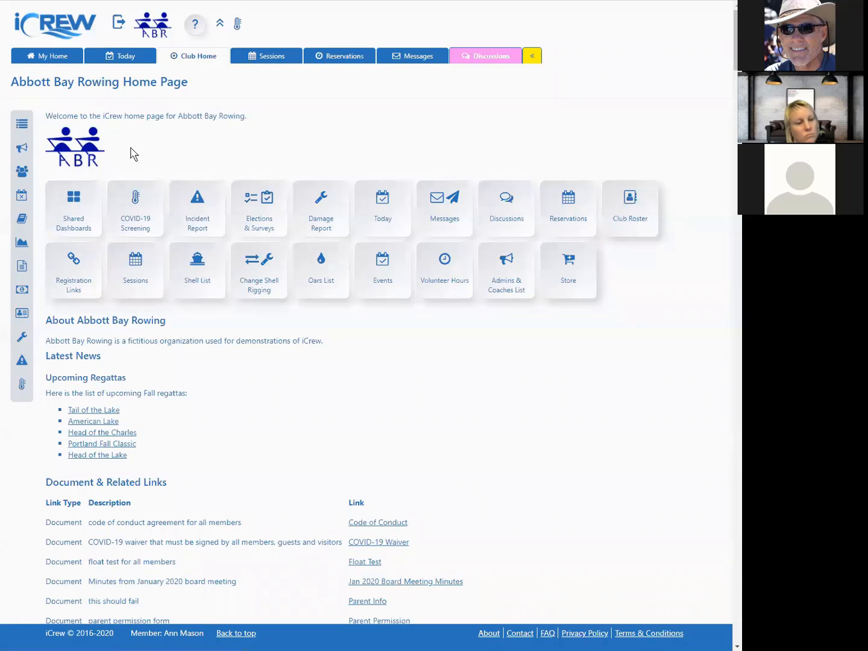
click(262, 202)
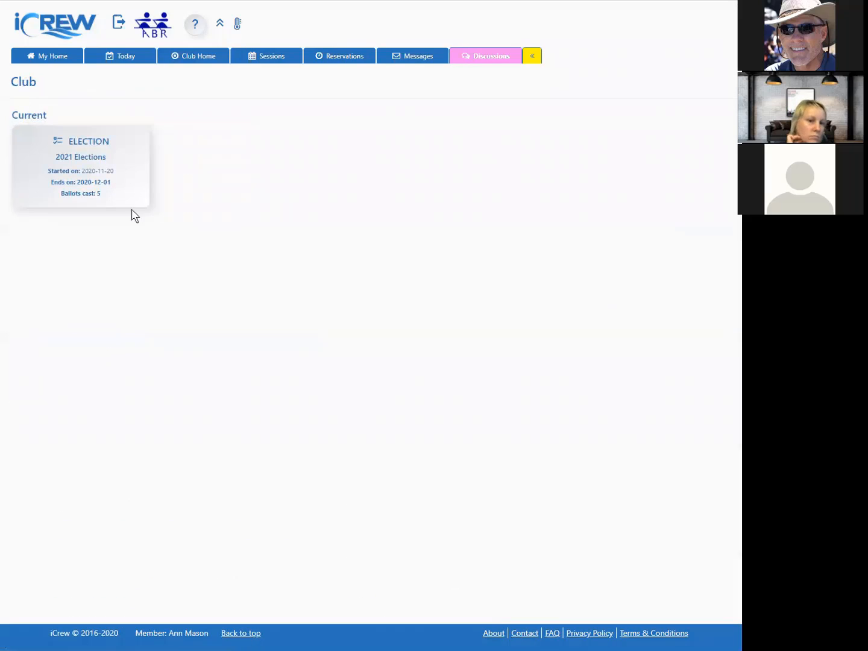
click(90, 163)
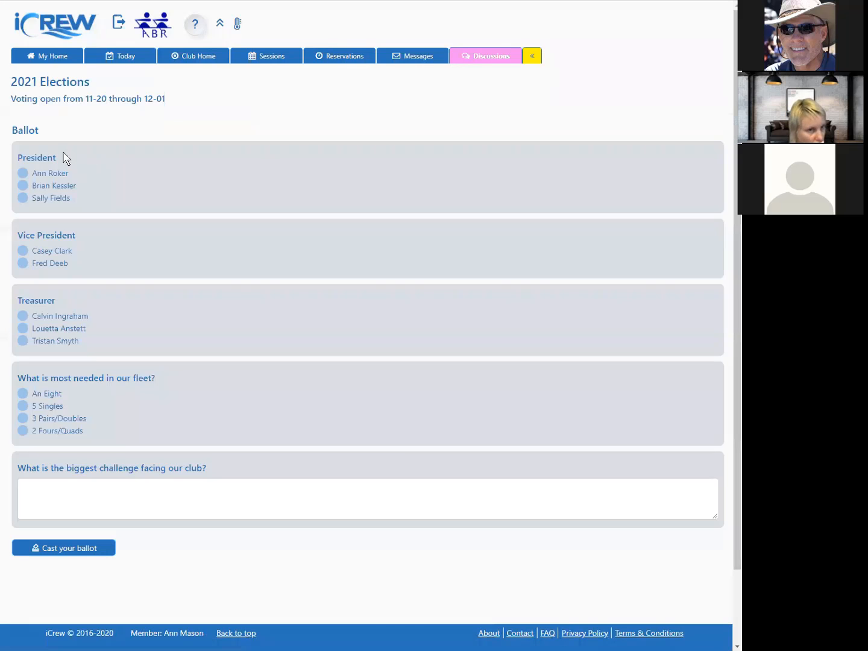
Step: Vote for one candidate in each position, pick An Eight, answer The pandemic for the club challenge, and cast the ballot
click(24, 188)
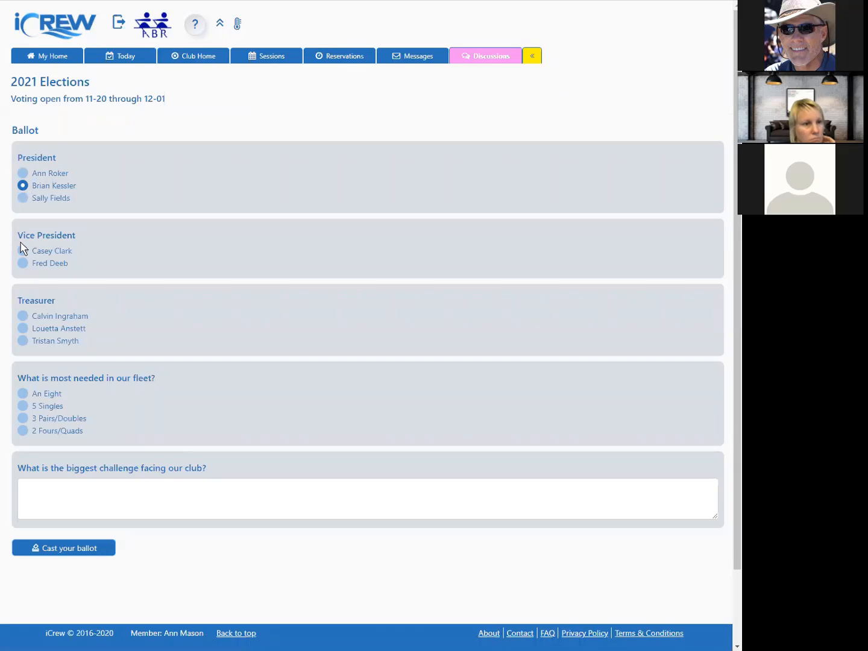
click(23, 265)
click(24, 329)
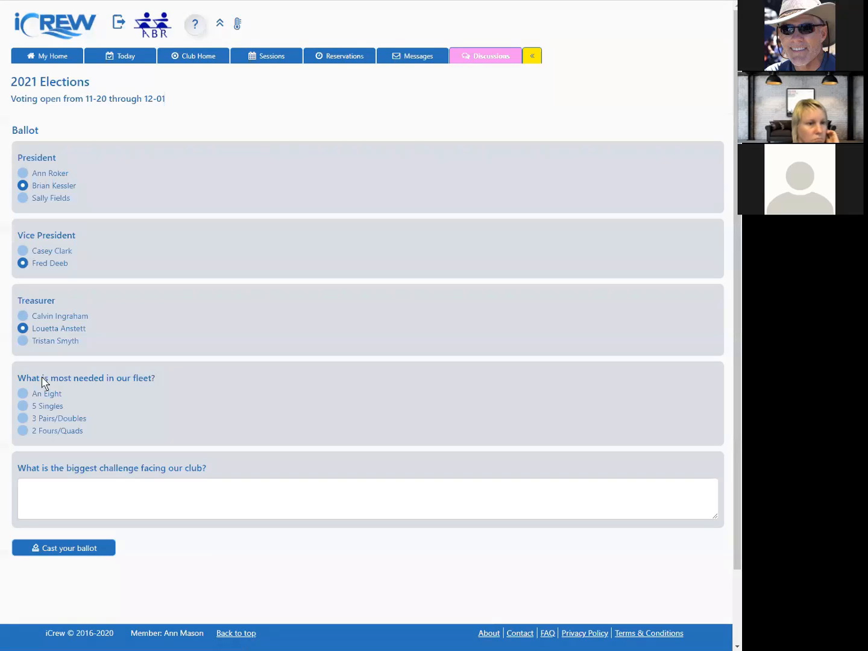
click(23, 394)
click(89, 513)
text(The pandemic)
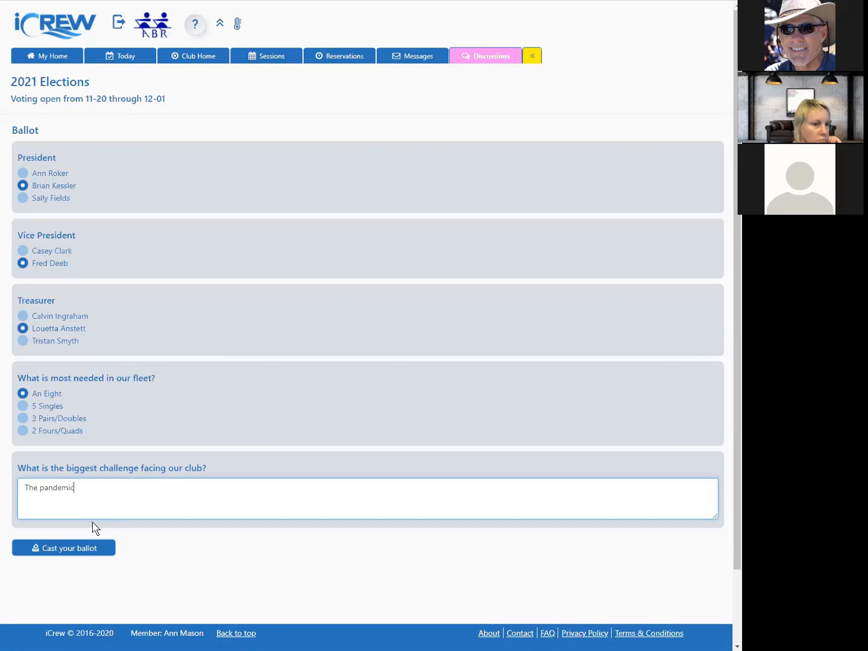
click(114, 547)
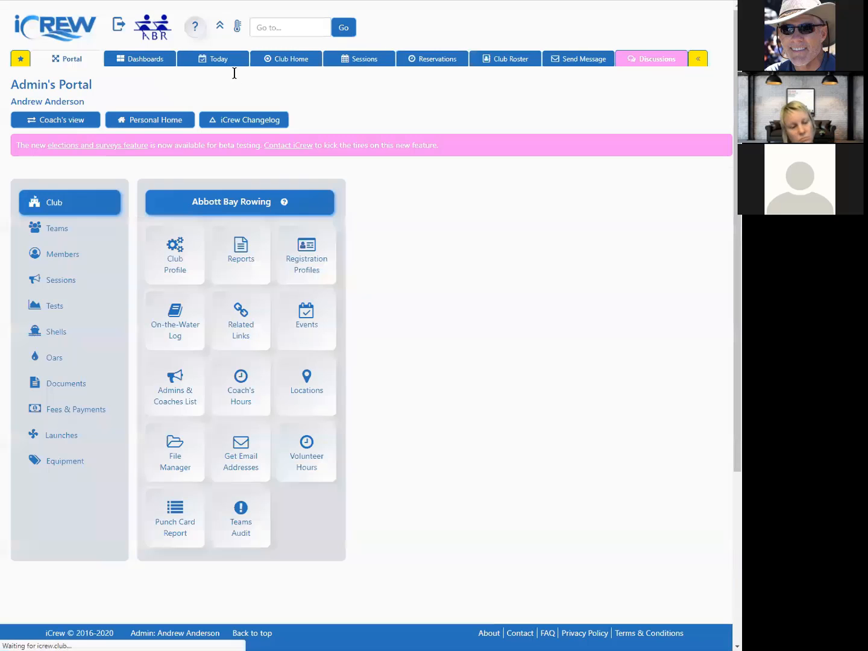
Step: Create a new survey named 2020 Masters Survey that runs from 2020-11-23 to 2020-11-30
click(292, 62)
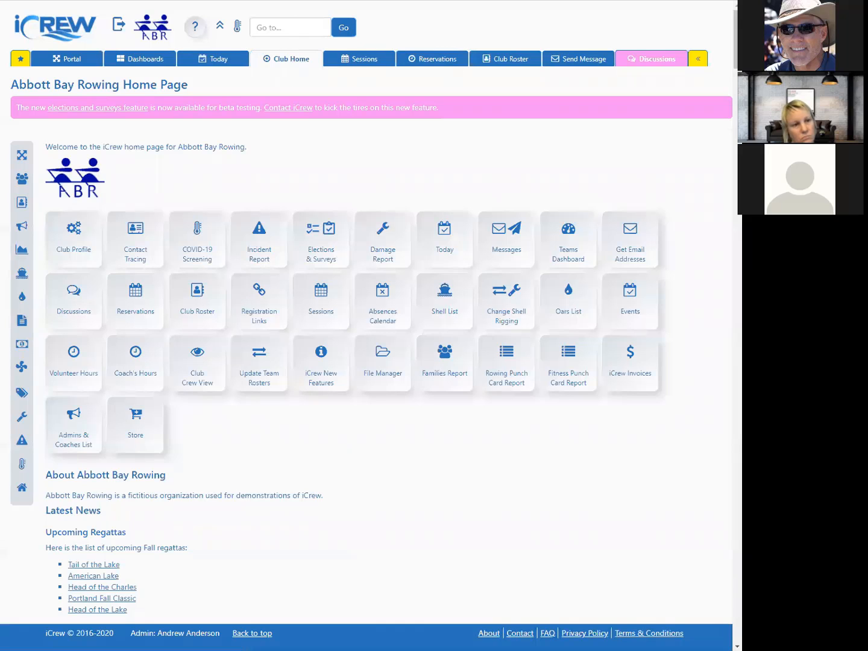
click(324, 236)
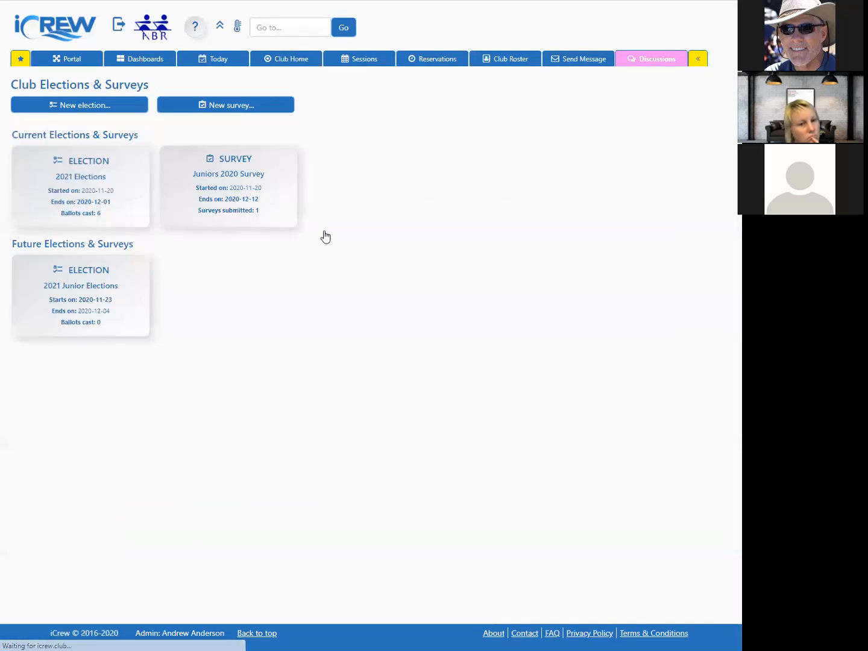
click(239, 109)
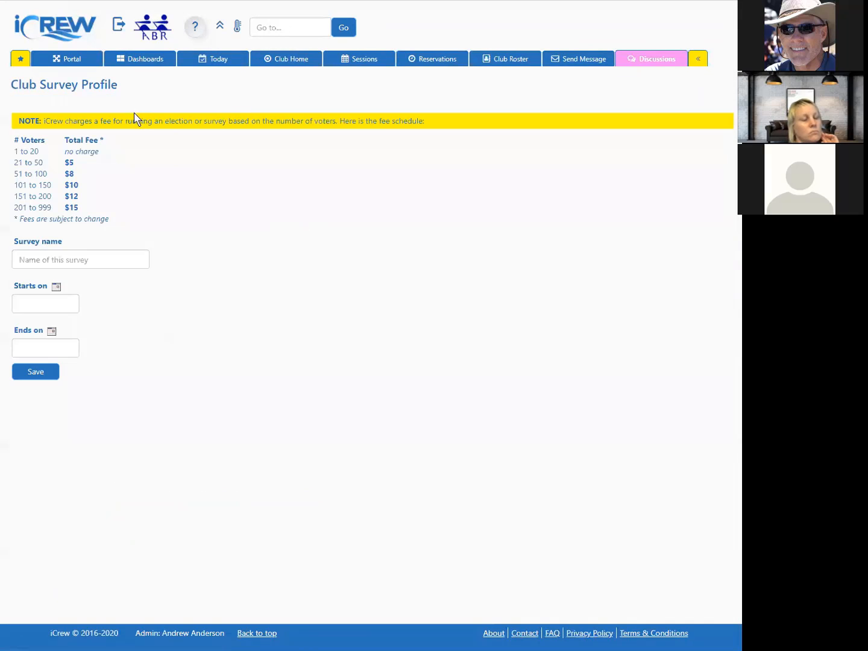
click(89, 261)
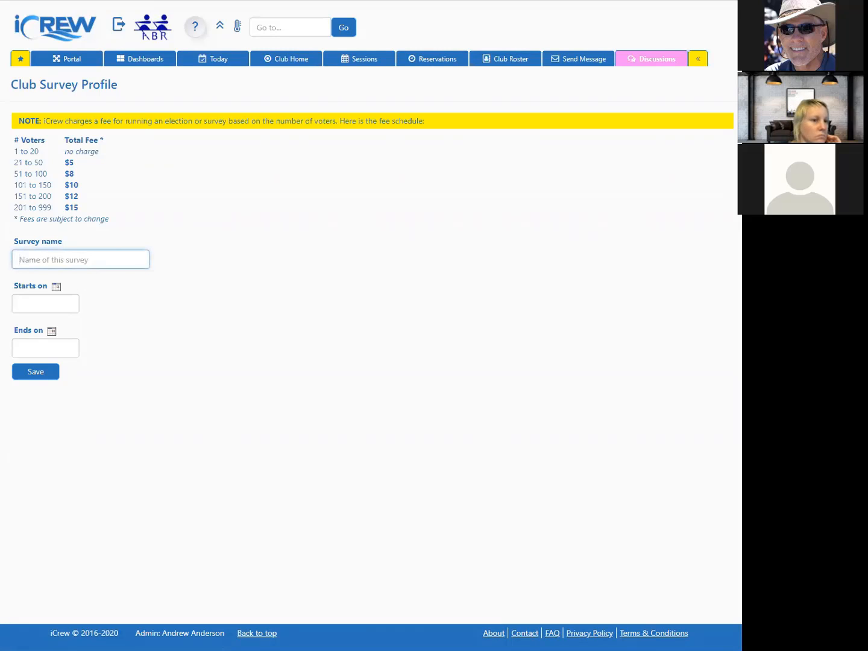
text(2020 Mast)
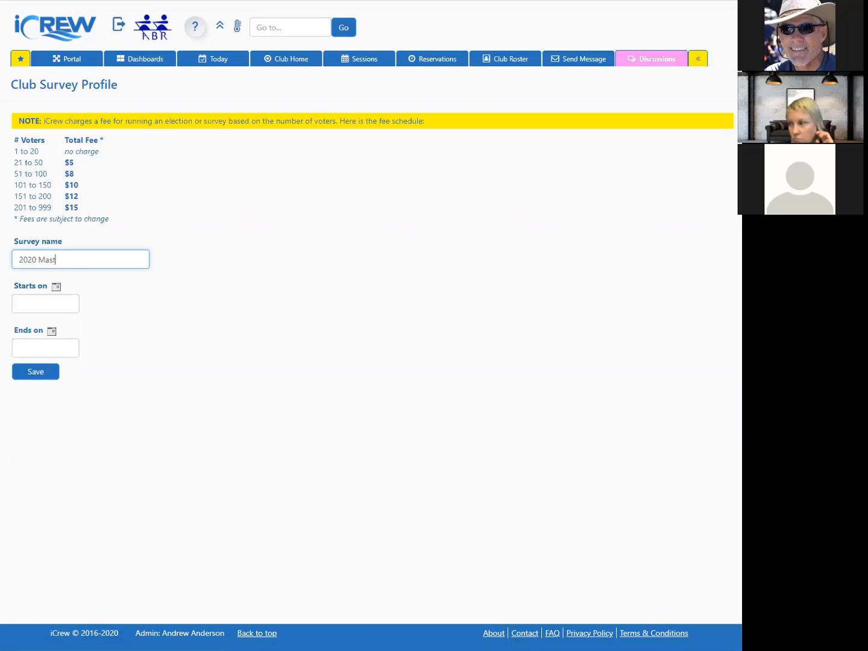
text(er s Survey)
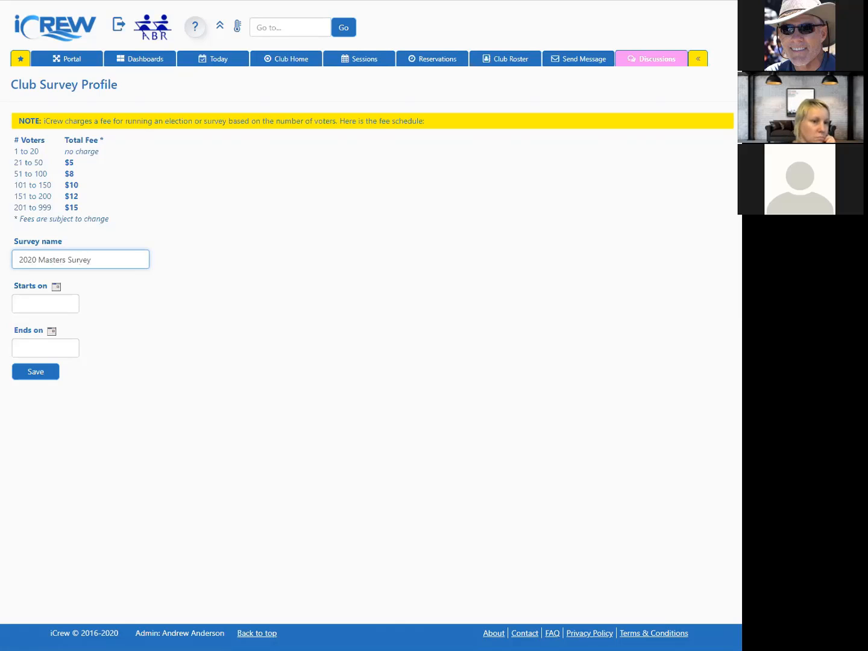
click(56, 286)
click(89, 355)
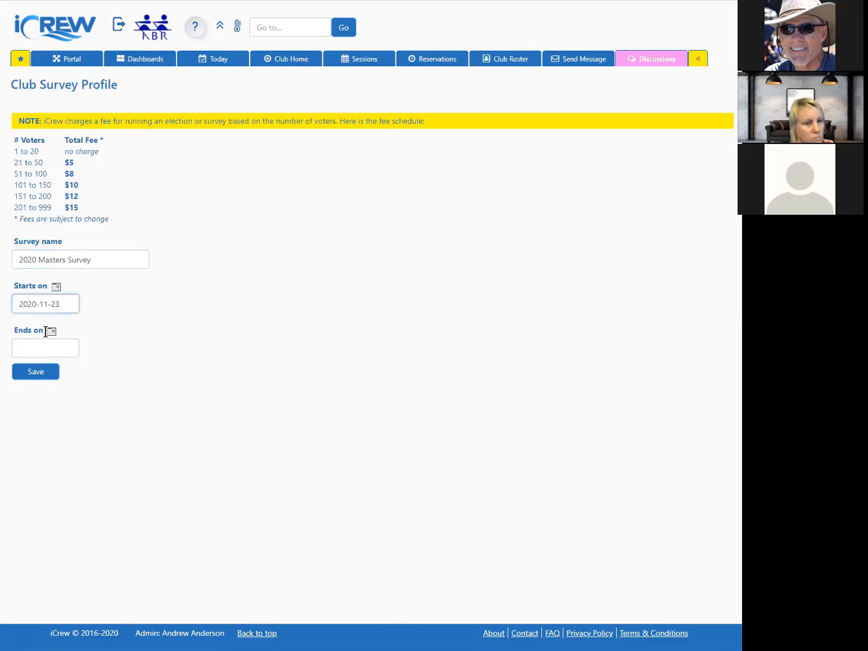
click(51, 332)
click(85, 426)
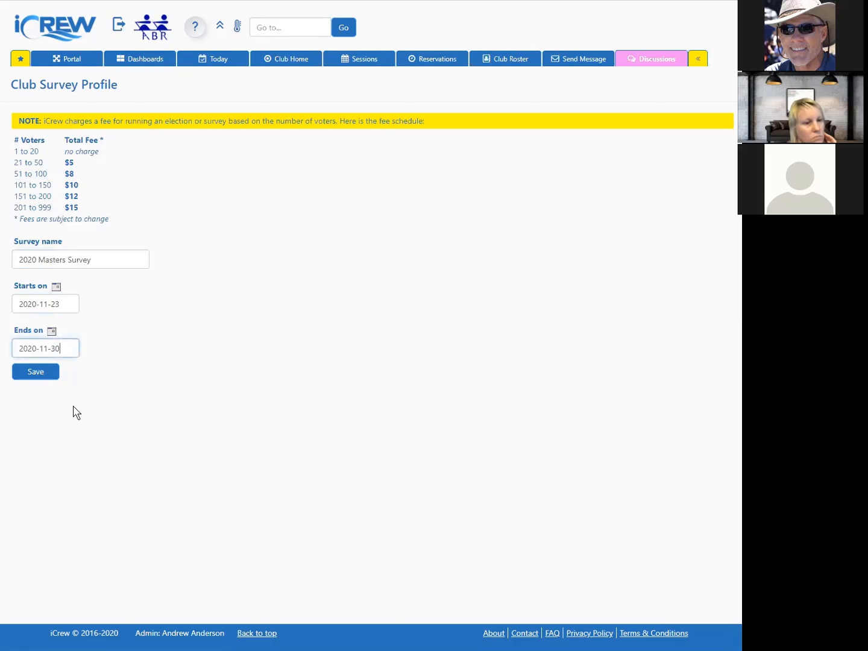
click(37, 377)
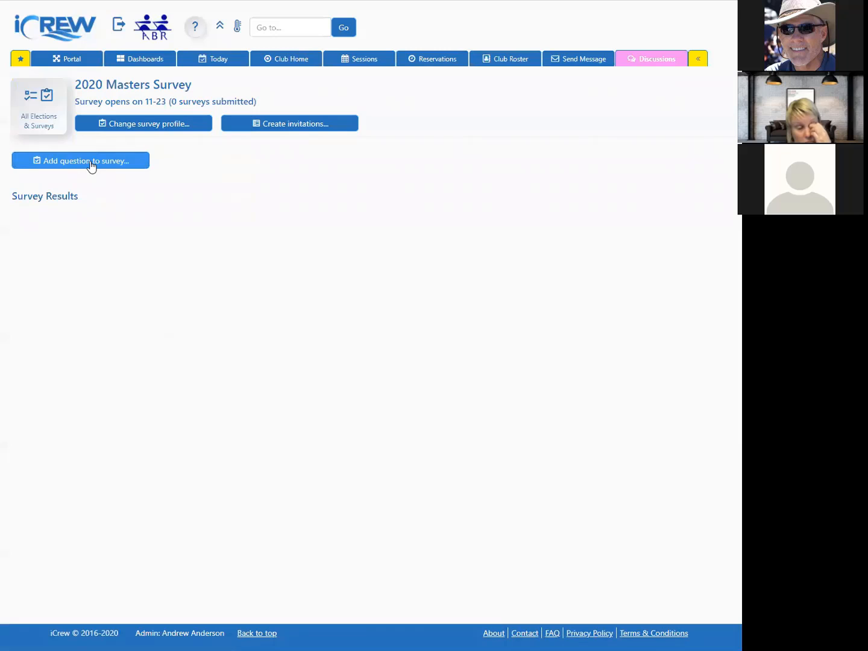
Step: Add the survey question "Do you like rowing?" with the answers Yes, No and Maybe
click(83, 163)
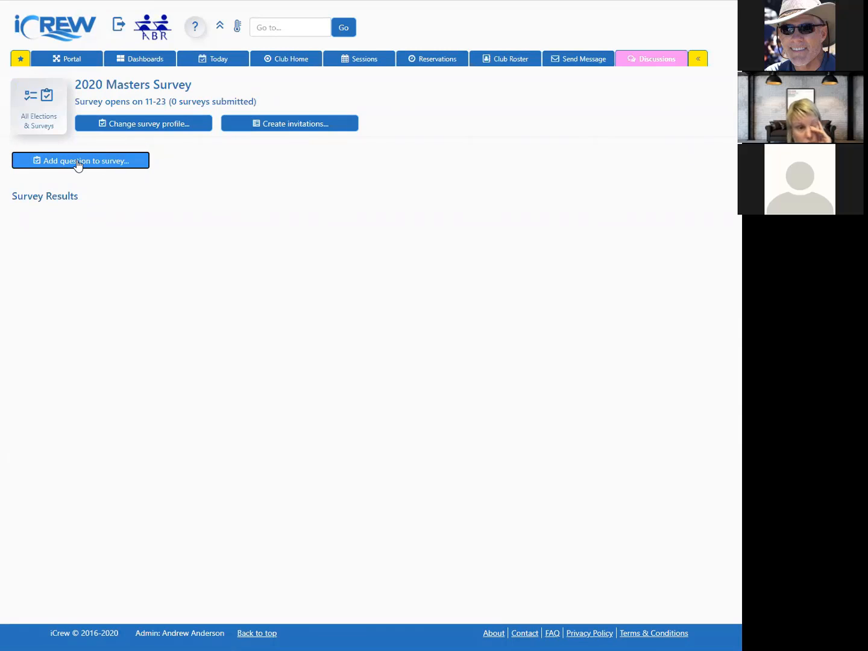
text(Do you like rowing?)
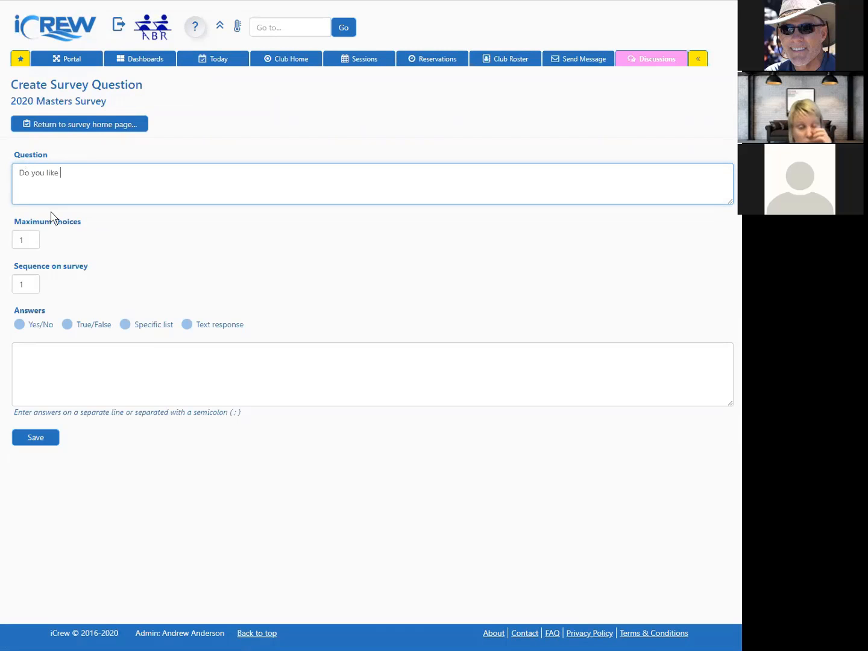
click(20, 324)
click(67, 324)
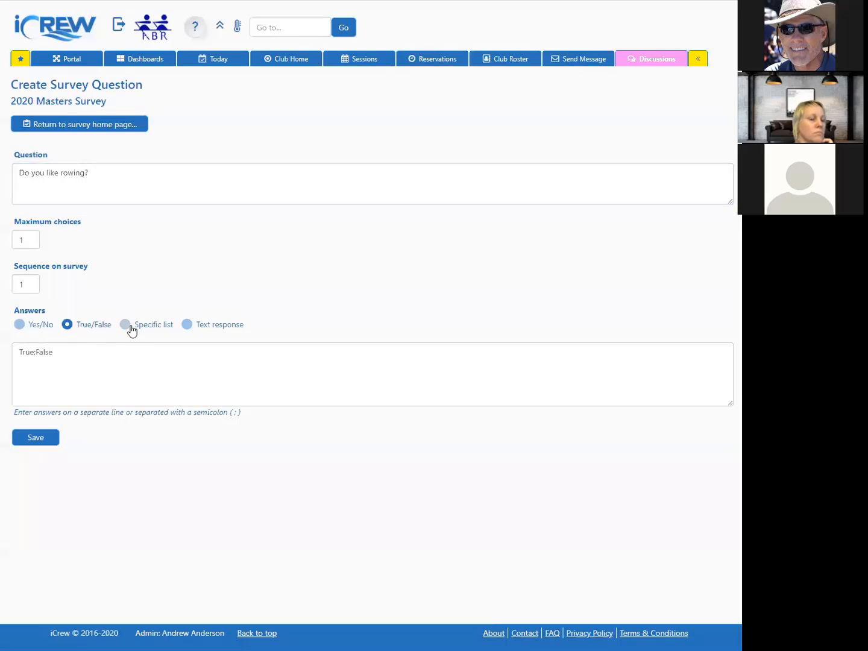
click(128, 327)
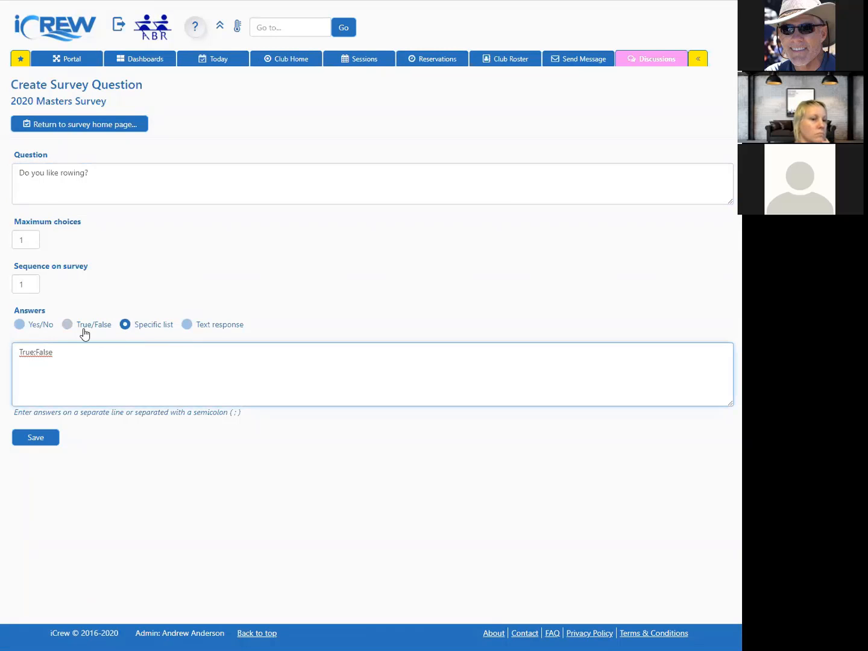
click(20, 324)
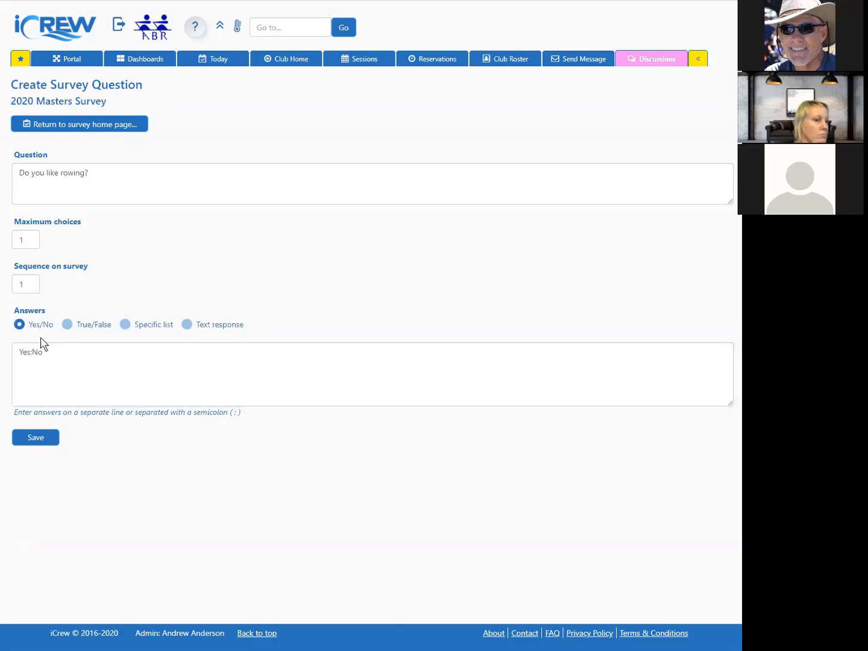
click(53, 349)
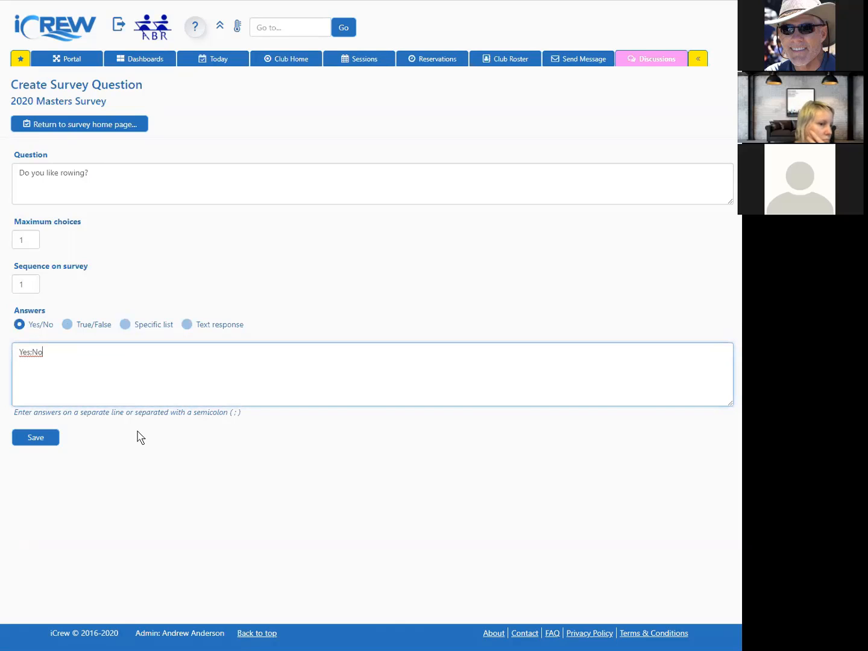
text(:Maybe)
click(35, 437)
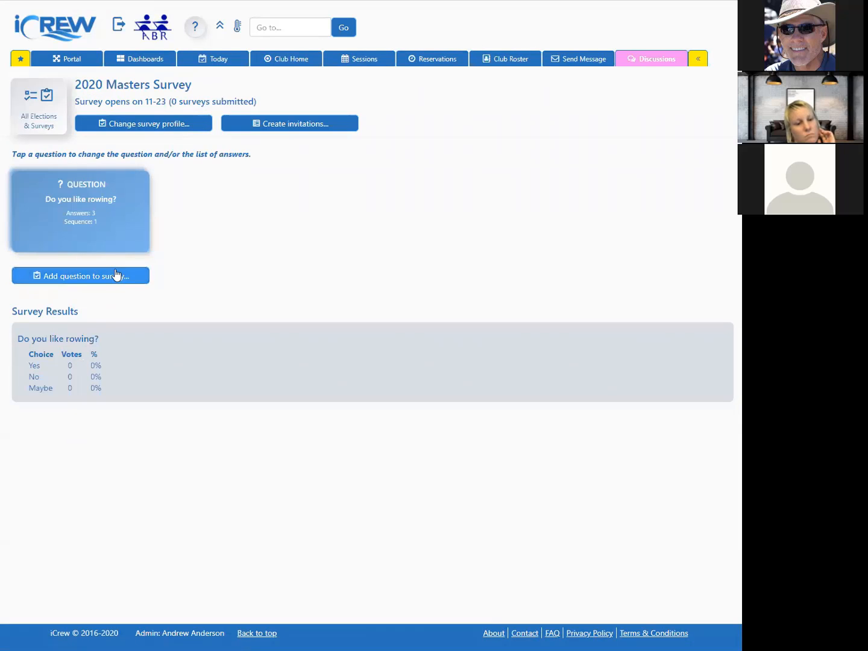
Step: Check how the elections and surveys appear on the sessions and reservations calendars, opening the Juniors 2020 Survey entry
click(40, 107)
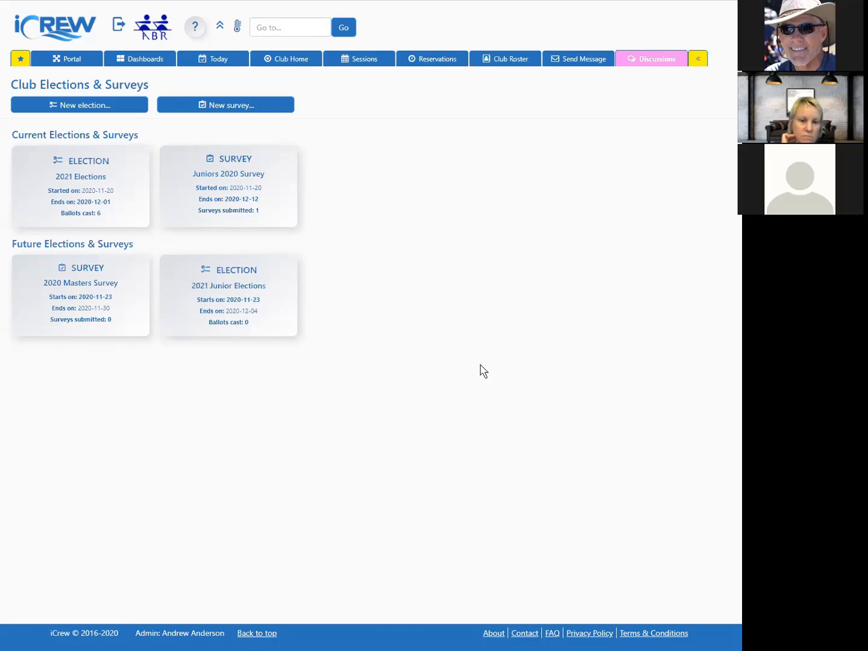
click(377, 60)
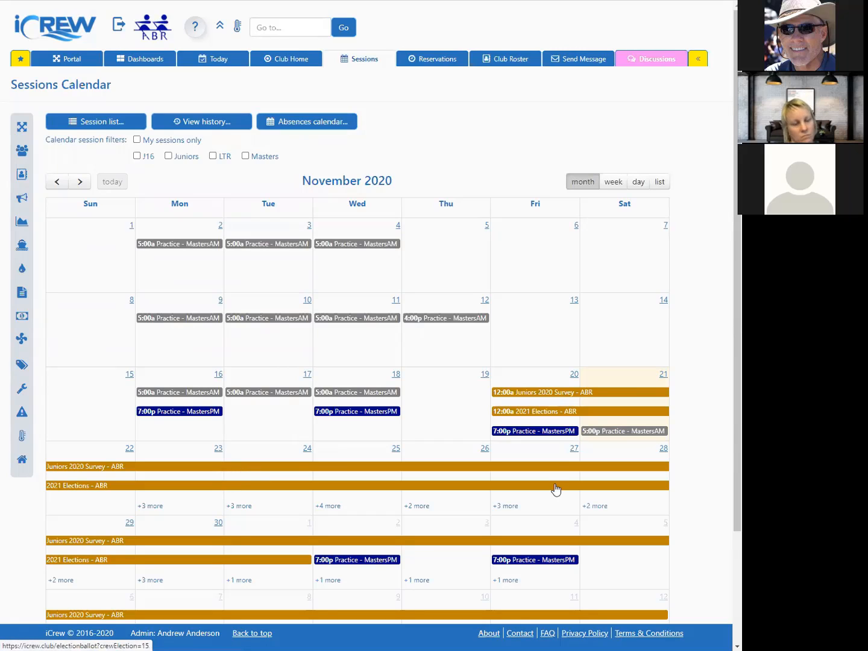
click(444, 62)
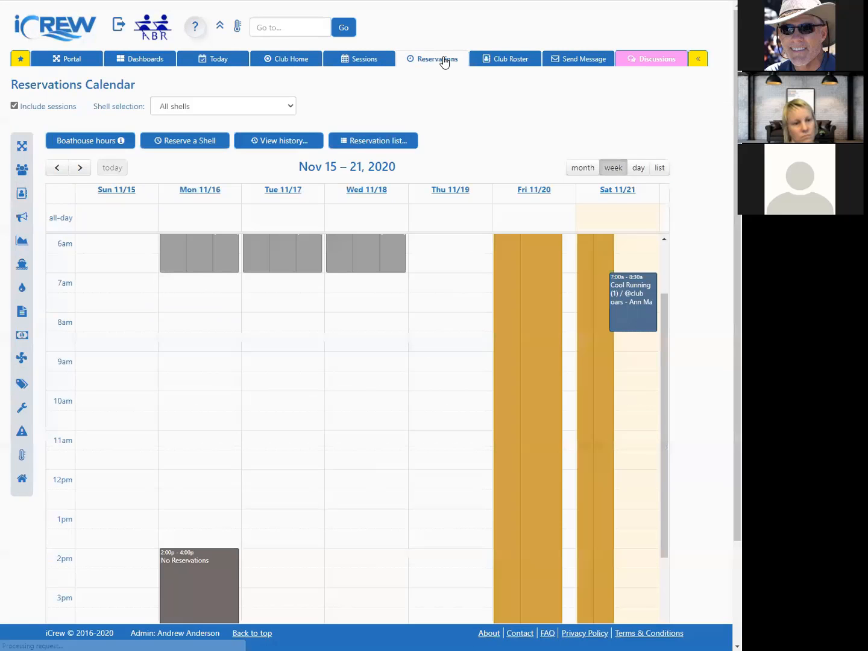
click(583, 169)
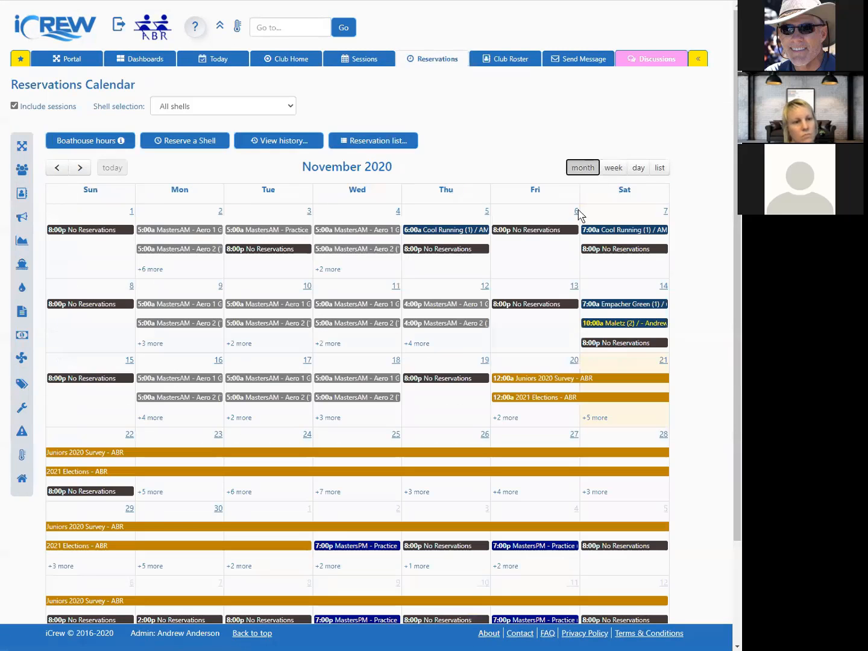
click(282, 452)
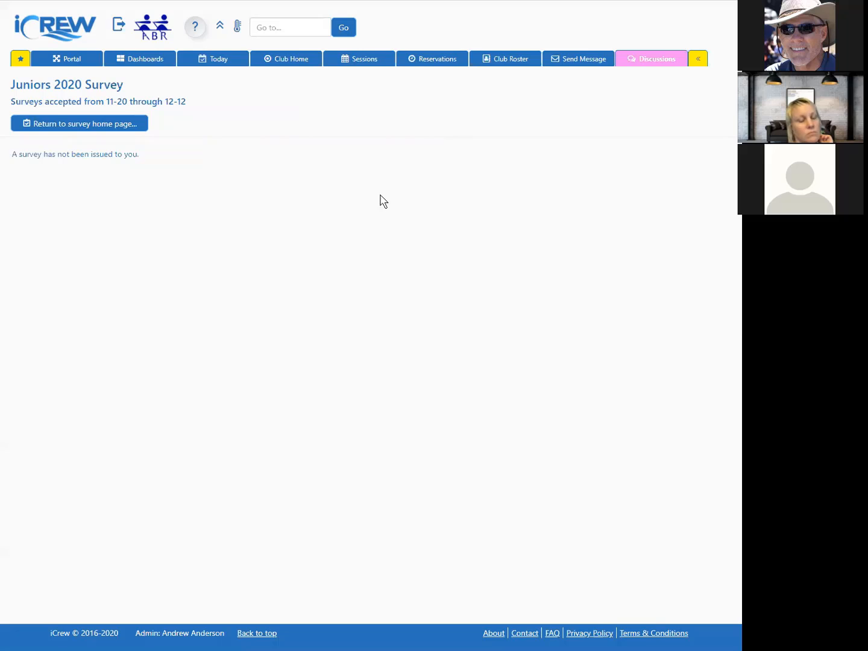
Step: Jump to the Admin's Portal through the quick navigation search
click(297, 32)
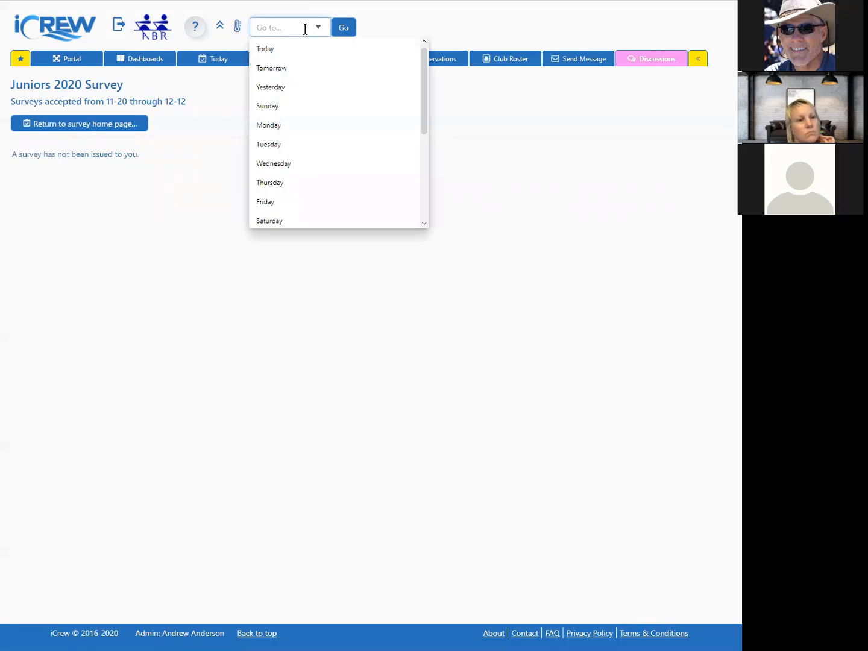
text(ns)
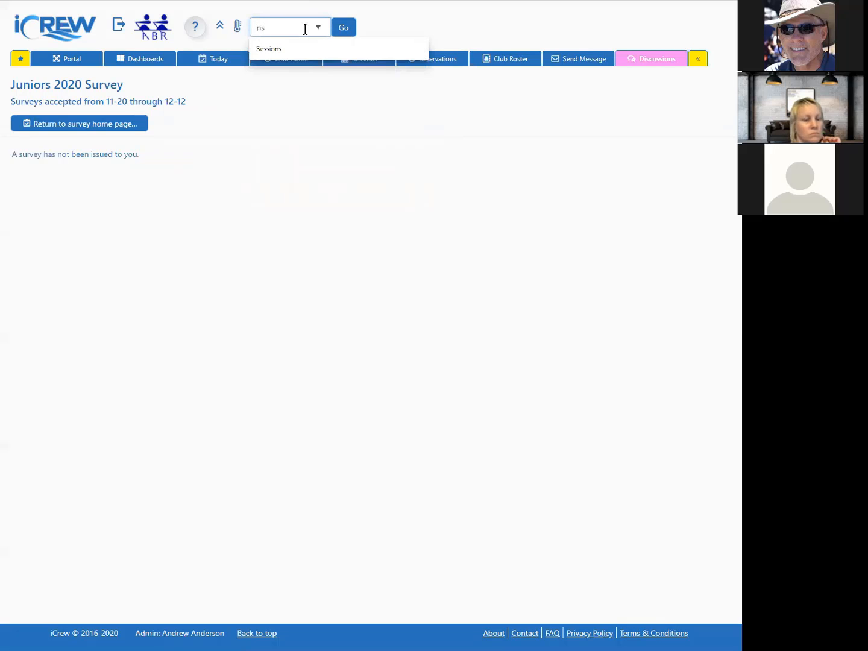
key(BackSpace)
text(a)
key(Return)
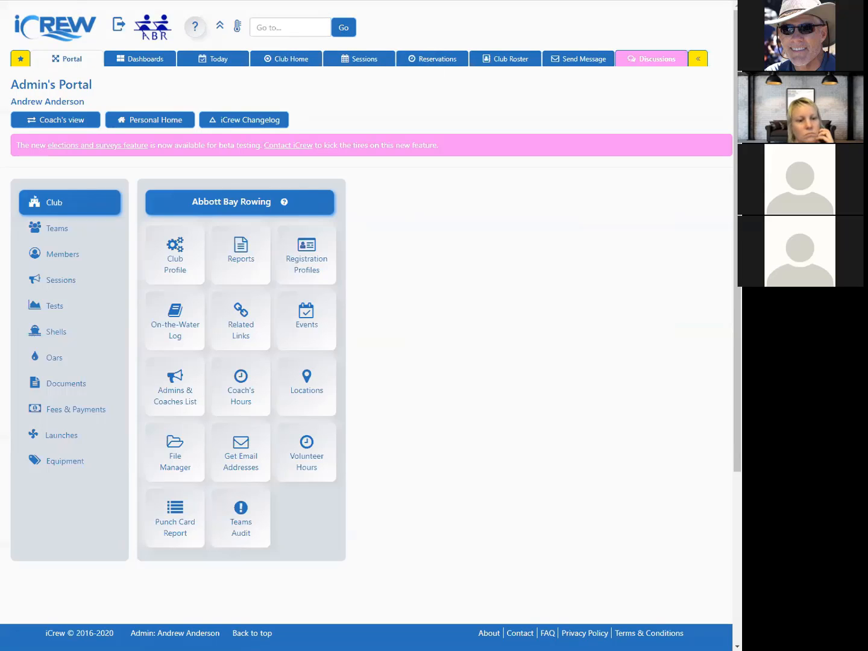